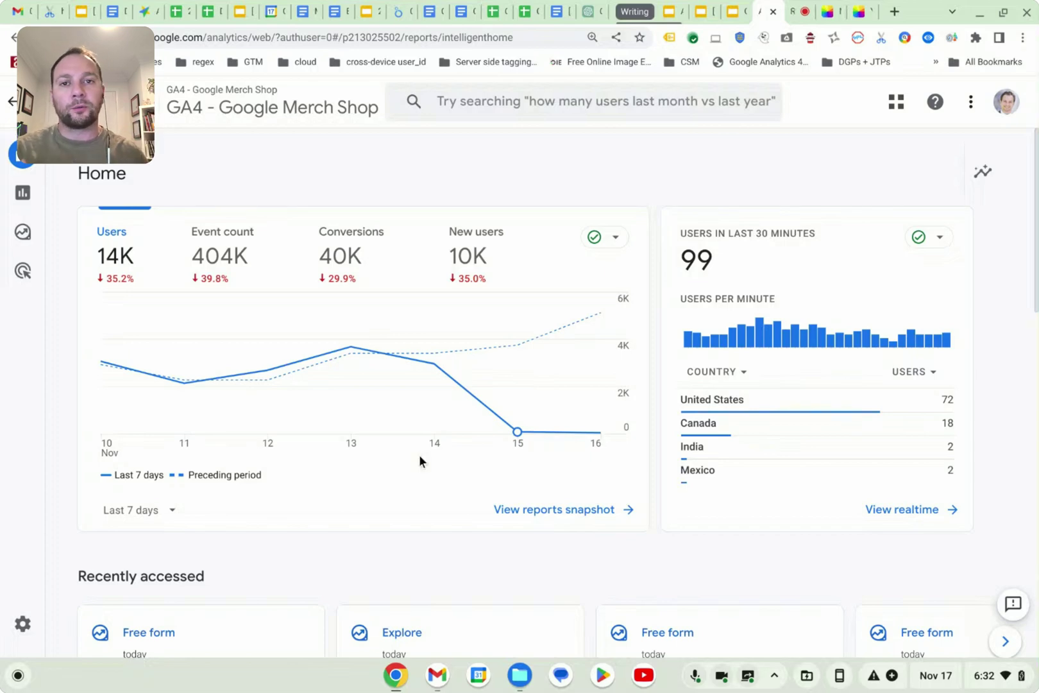
Step: Start a new free-form exploration and drag City out of its rows
{"action": "mouse_move", "coordinate": [7, 163]}
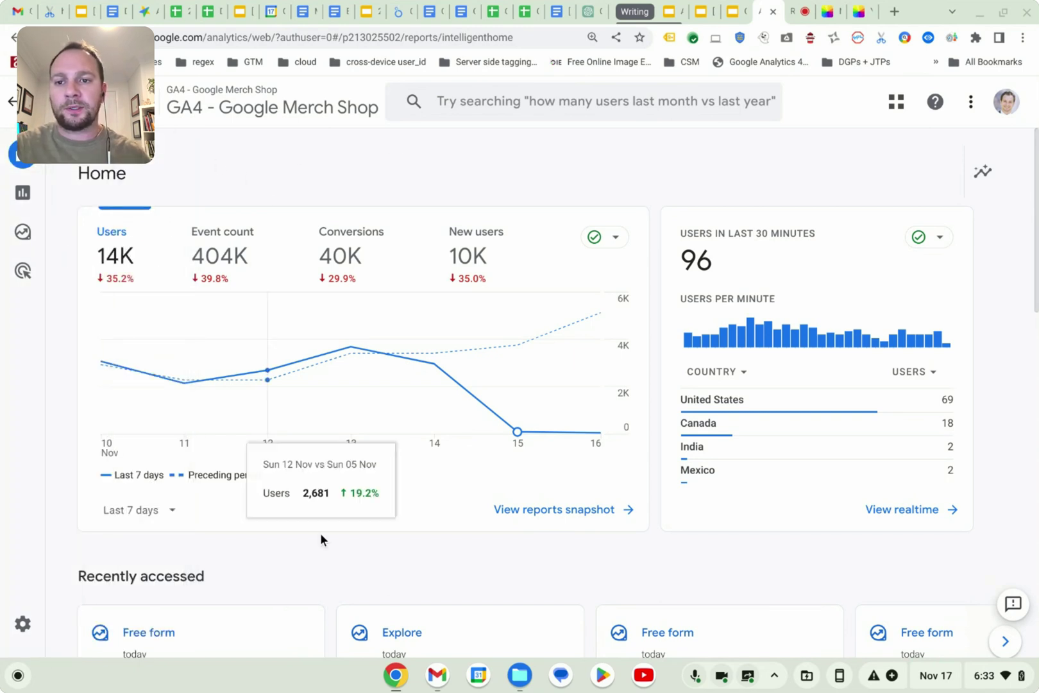
{"action": "left_click", "coordinate": [61, 229]}
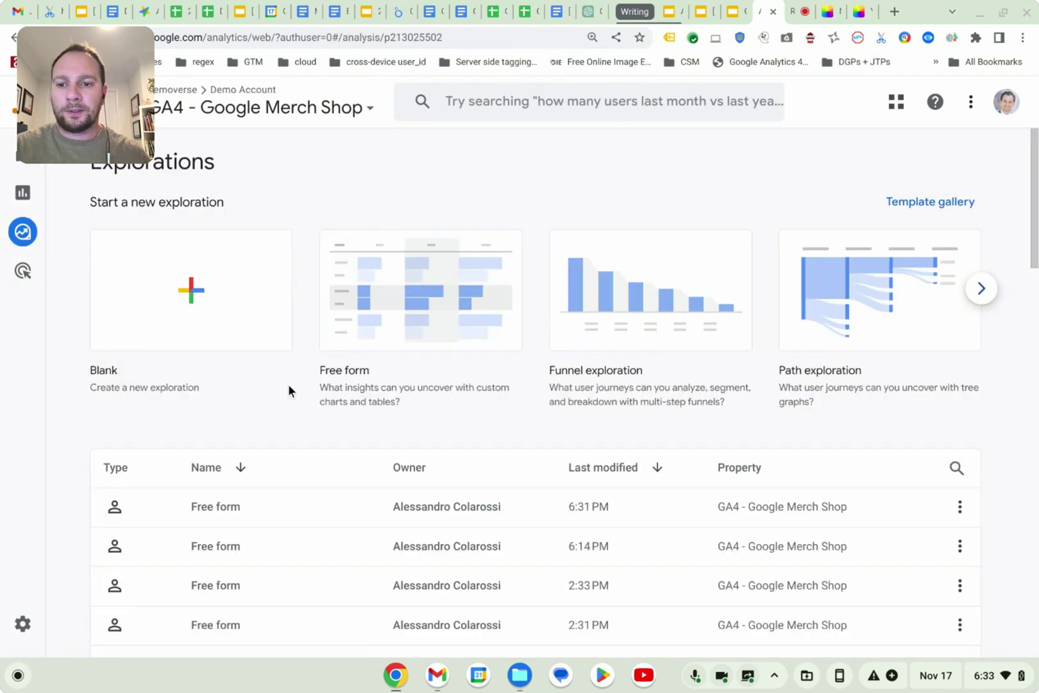
{"action": "left_click", "coordinate": [429, 312]}
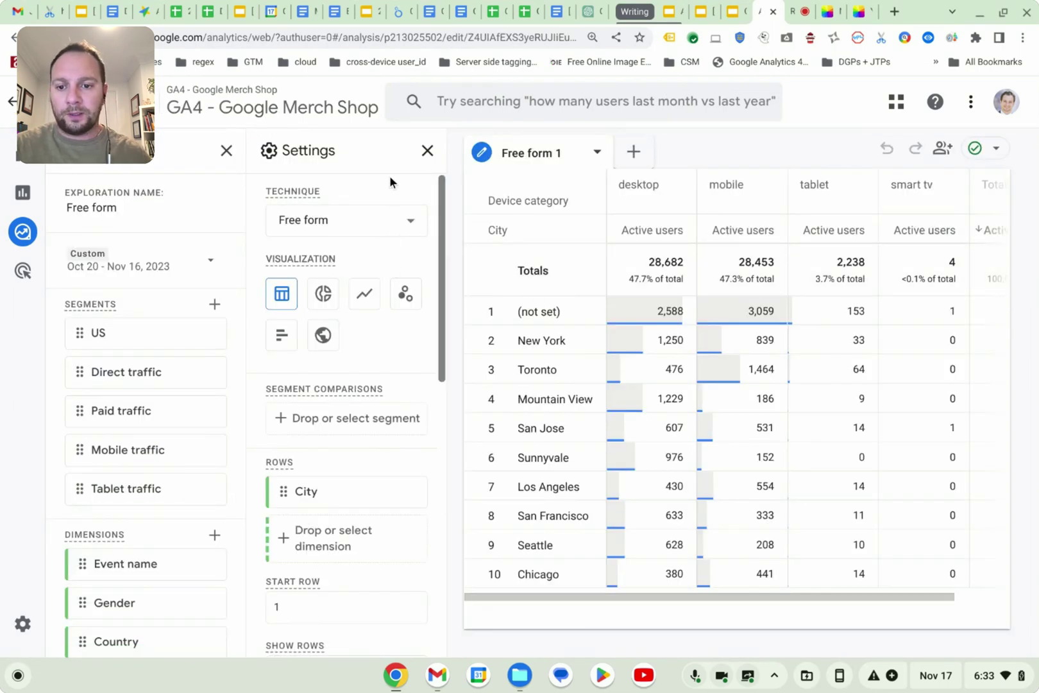
{"action": "scroll", "coordinate": [368, 462], "scroll_direction": "down", "scroll_amount": 2}
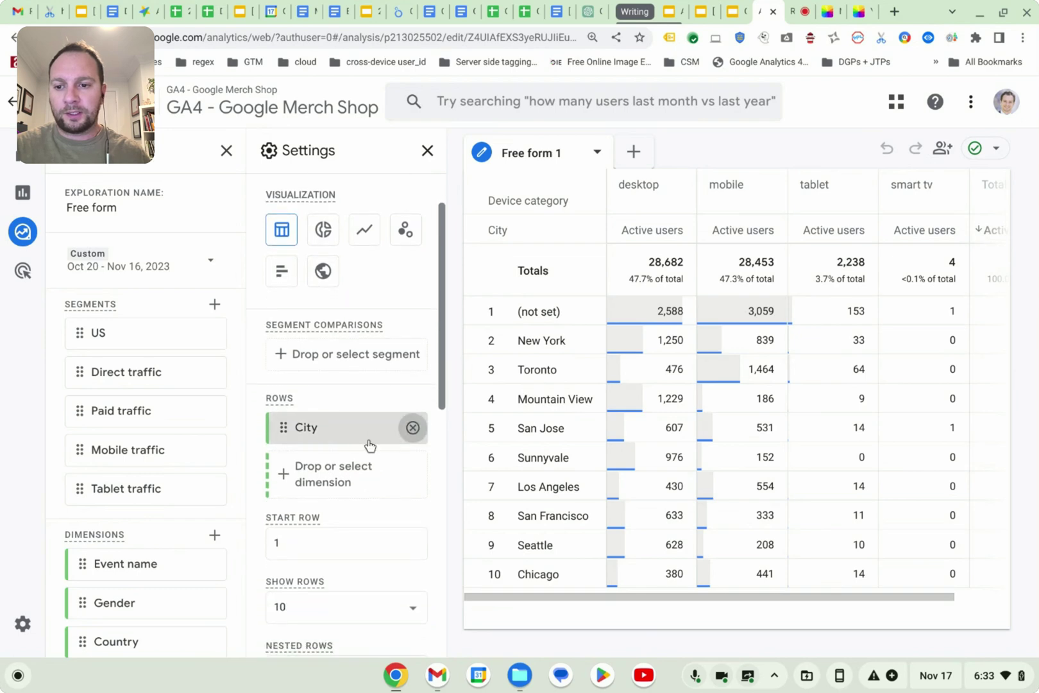
{"action": "left_click_drag", "start_coordinate": [370, 445], "coordinate": [209, 496]}
Step: Delete the Tablet, Mobile, Paid, Direct traffic and US segments
{"action": "left_click", "coordinate": [211, 490]}
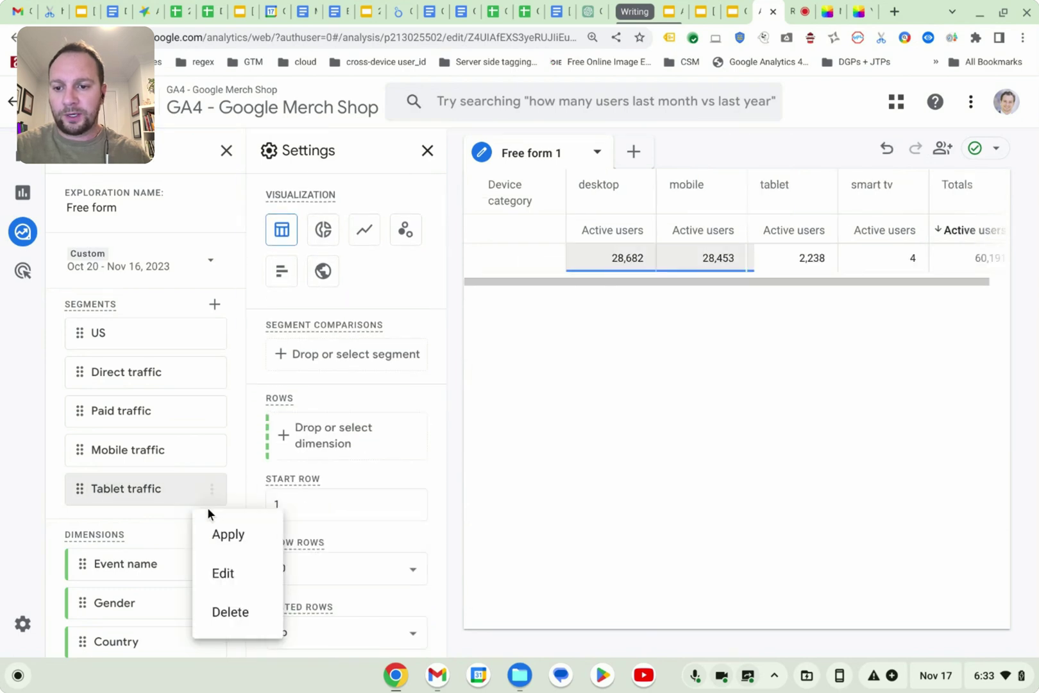
{"action": "left_click", "coordinate": [240, 632]}
{"action": "left_click", "coordinate": [214, 451]}
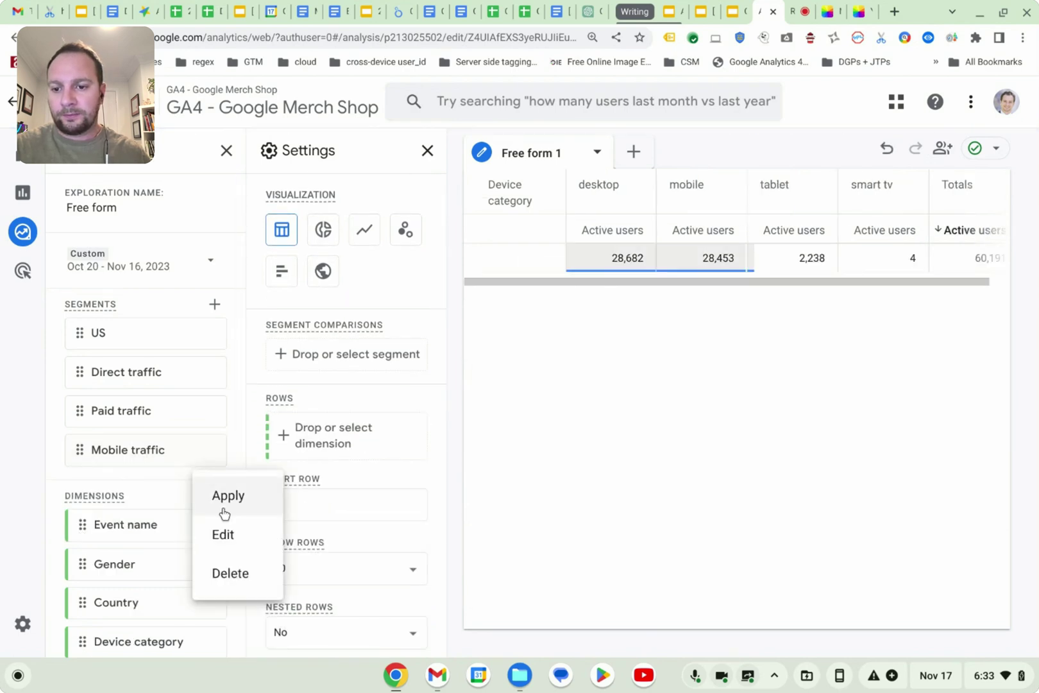
{"action": "left_click", "coordinate": [226, 566]}
{"action": "left_click", "coordinate": [211, 410]}
{"action": "left_click", "coordinate": [225, 533]}
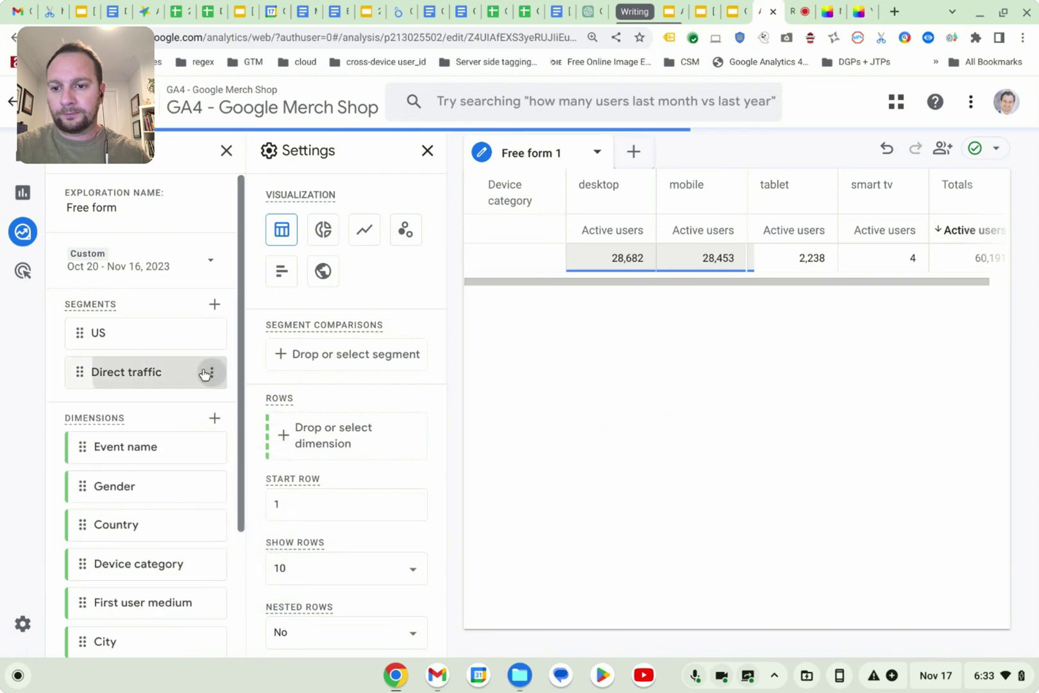
{"action": "left_click", "coordinate": [205, 373]}
{"action": "left_click", "coordinate": [221, 493]}
{"action": "left_click", "coordinate": [211, 333]}
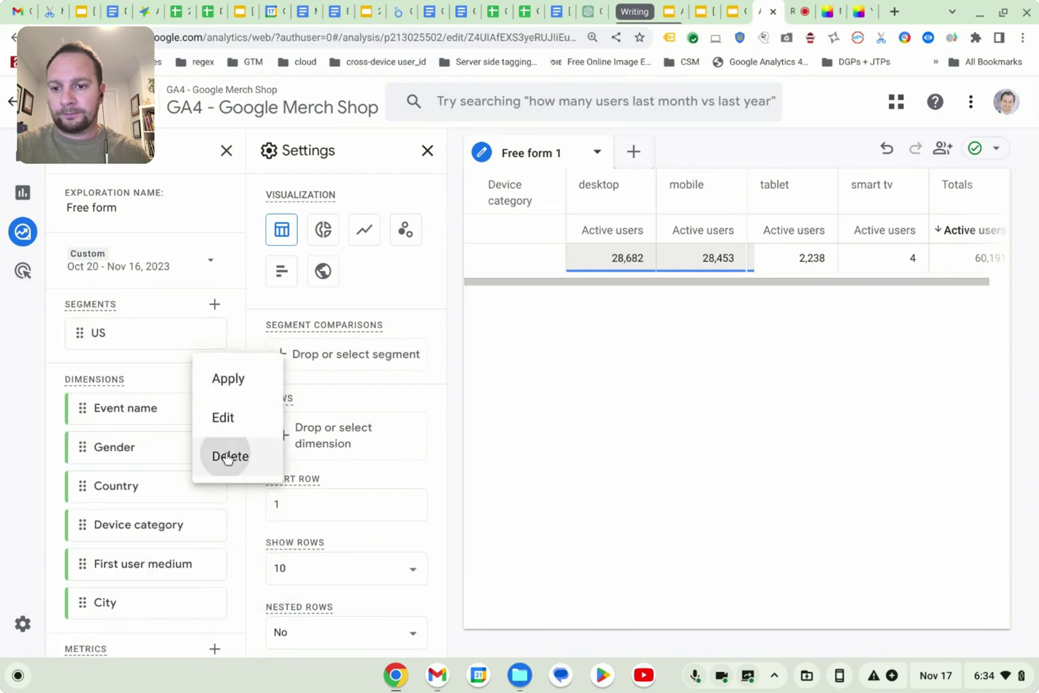
{"action": "left_click", "coordinate": [227, 456]}
Step: Remove the City, First user medium, Device category, Country and Gender dimensions
{"action": "left_click", "coordinate": [212, 569]}
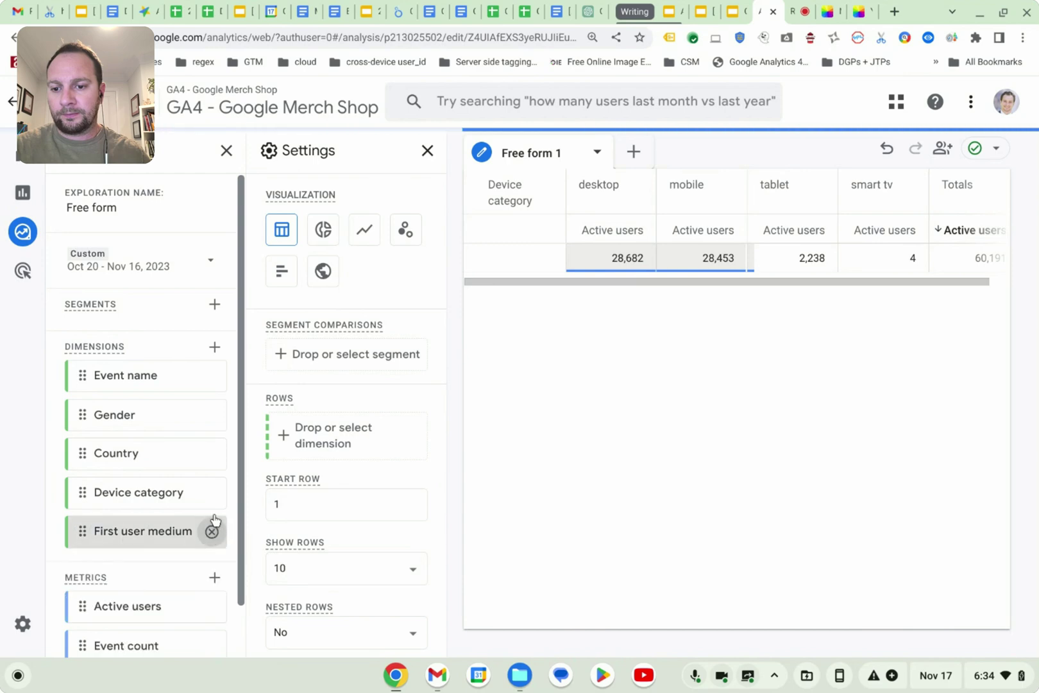
{"action": "left_click", "coordinate": [211, 532]}
{"action": "left_click", "coordinate": [212, 493]}
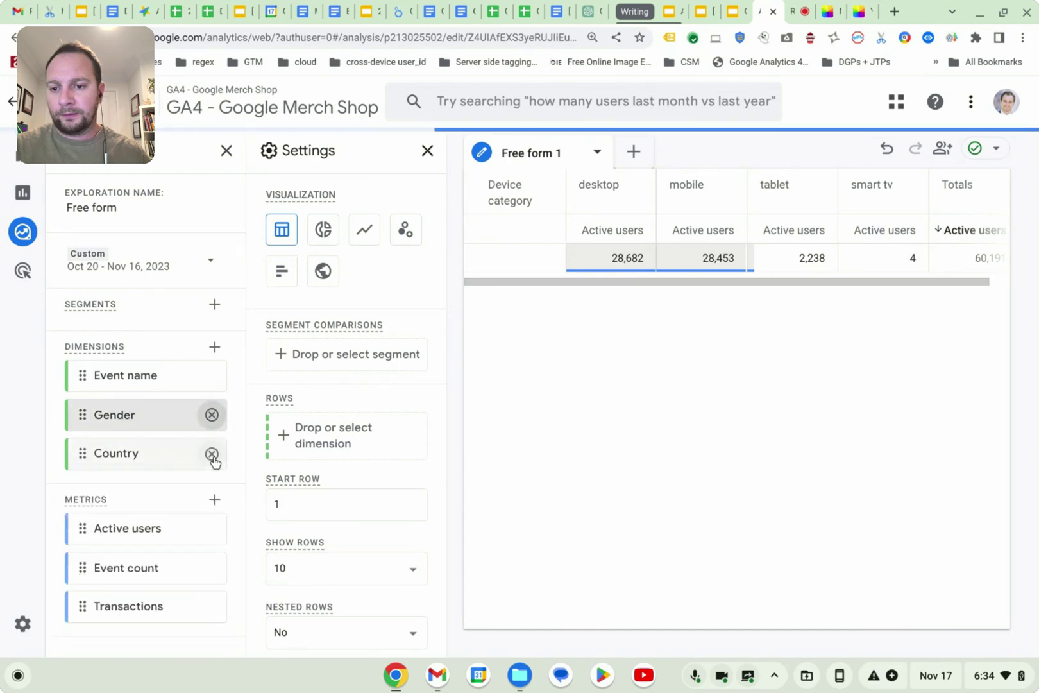
{"action": "left_click", "coordinate": [212, 453]}
{"action": "left_click", "coordinate": [211, 414]}
Step: Remove the Transactions, Event count and Active users metrics
{"action": "left_click", "coordinate": [214, 422]}
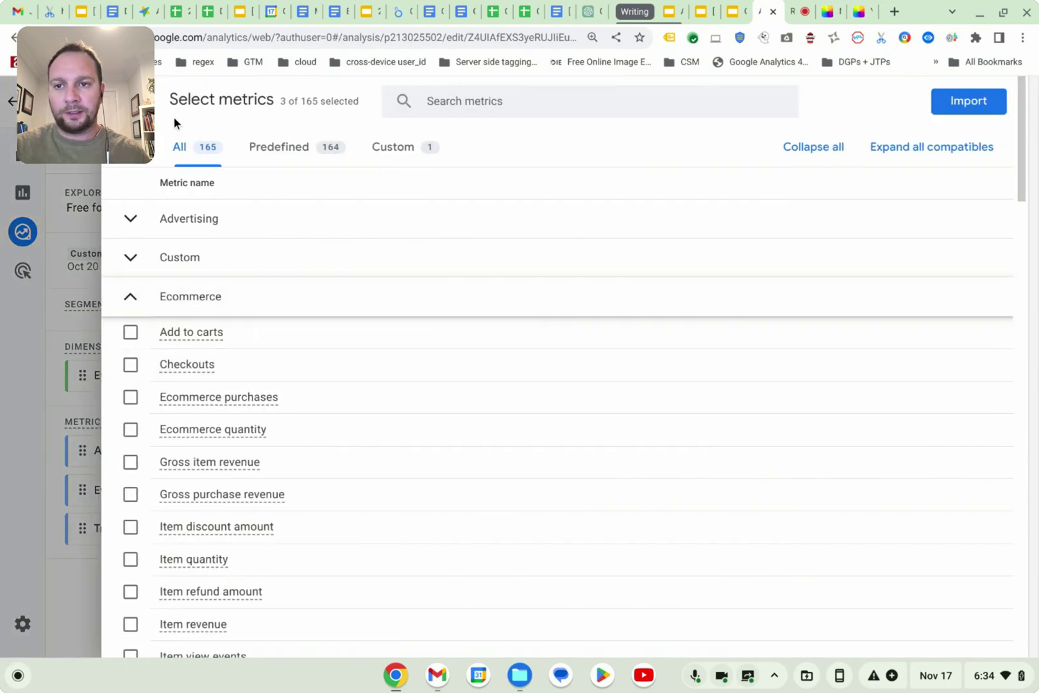
{"action": "left_click", "coordinate": [127, 101]}
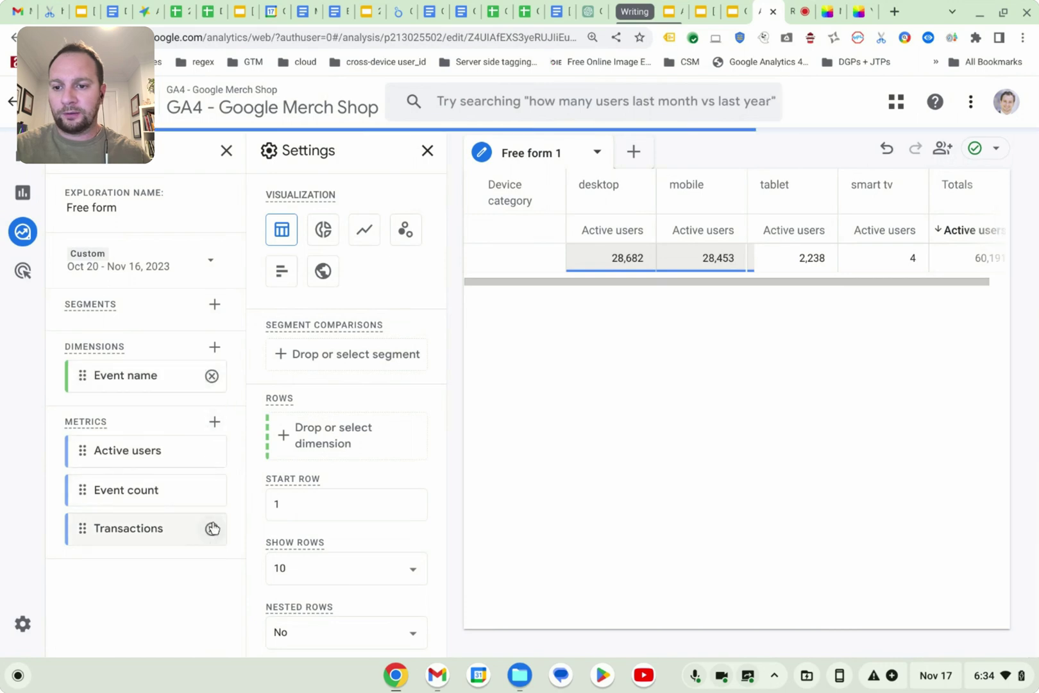
{"action": "left_click", "coordinate": [212, 498]}
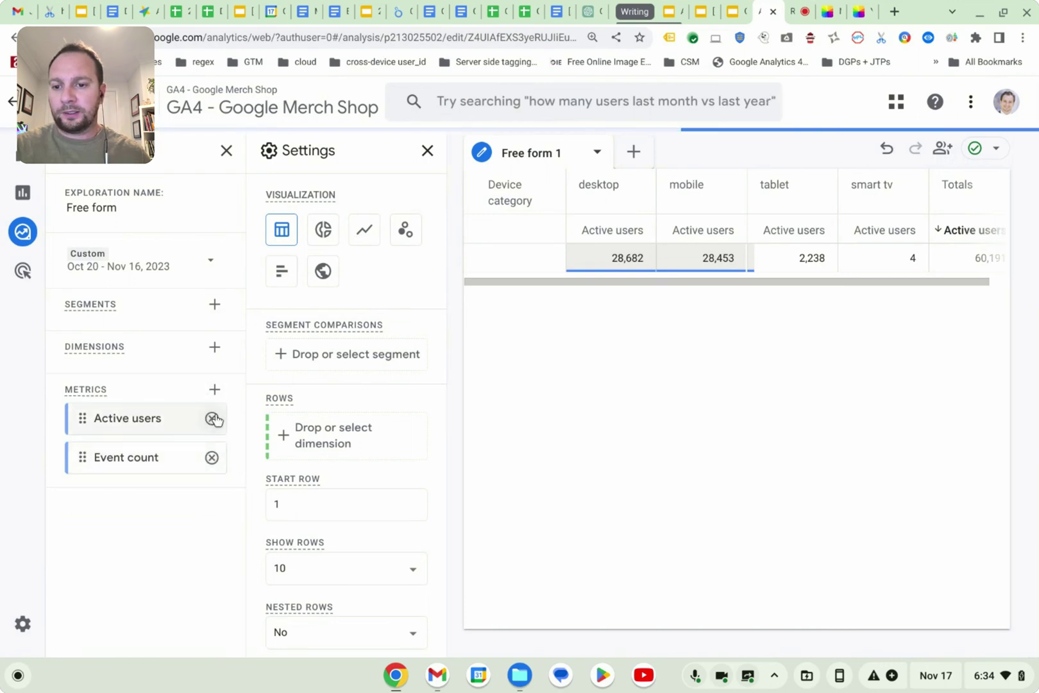
{"action": "left_click", "coordinate": [212, 457]}
{"action": "left_click", "coordinate": [212, 419]}
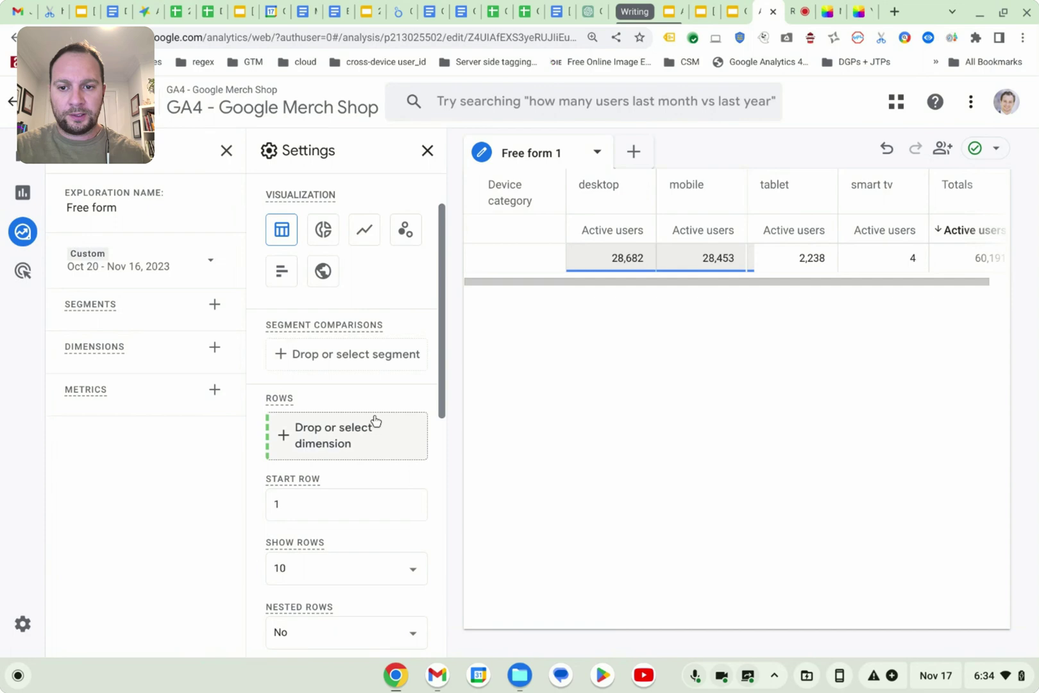
Step: Clear Active users from Values and Device category from Columns
{"action": "scroll", "coordinate": [376, 420], "scroll_direction": "down", "scroll_amount": 6}
{"action": "left_click", "coordinate": [413, 524]}
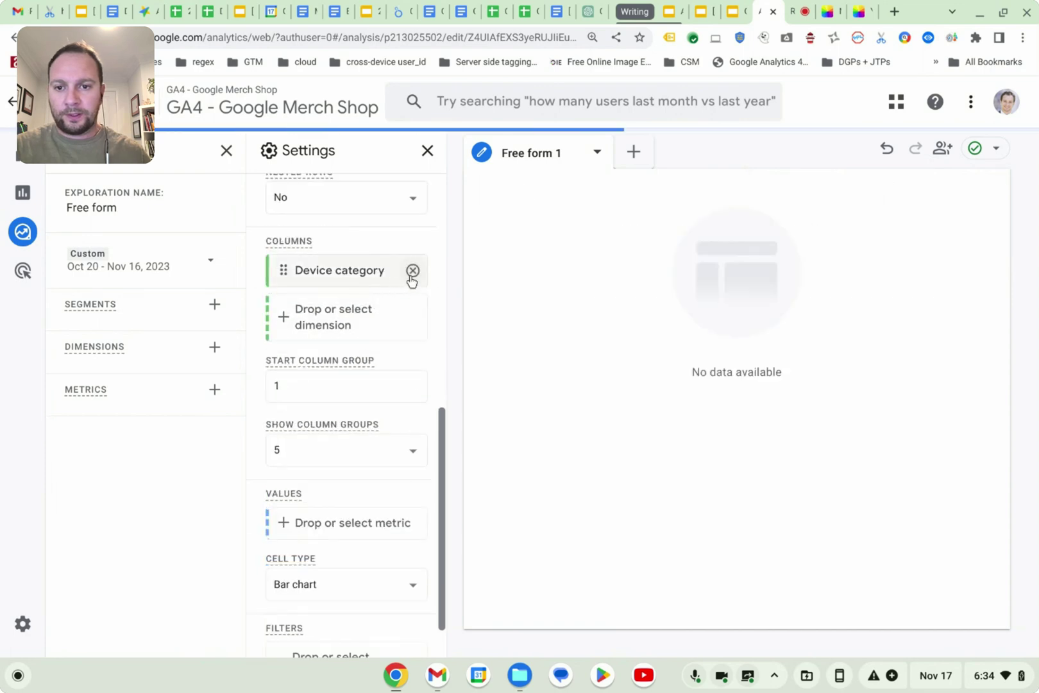
{"action": "left_click", "coordinate": [412, 271]}
{"action": "scroll", "coordinate": [327, 433], "scroll_direction": "up", "scroll_amount": 6}
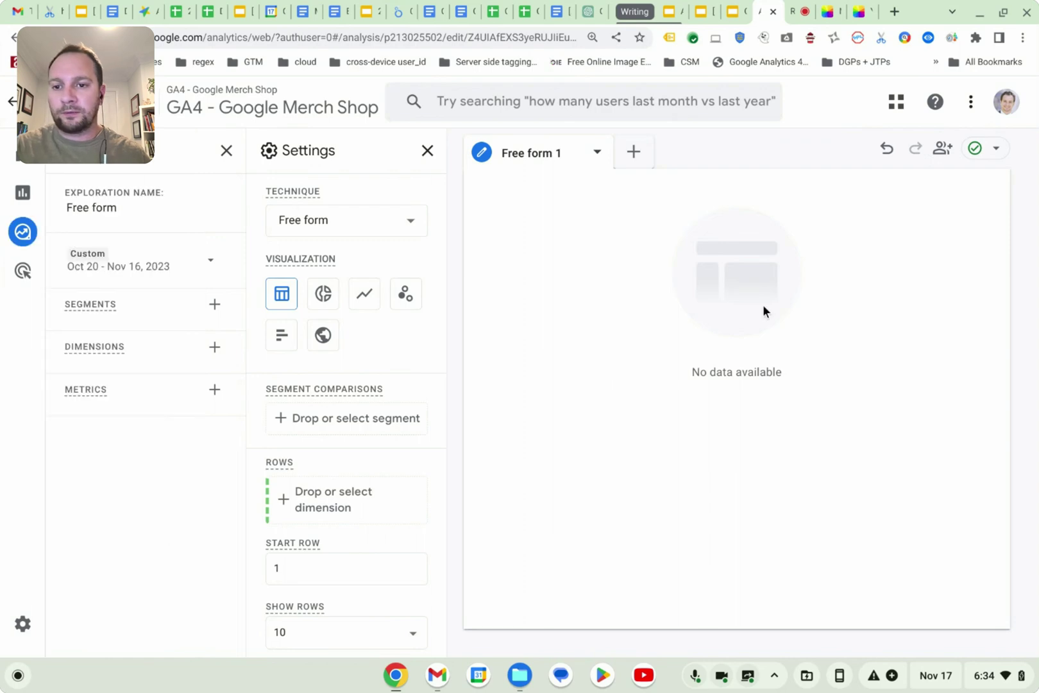
Step: Begin a user segment with an include condition on Predictive > Purchase probability
{"action": "left_click", "coordinate": [215, 304]}
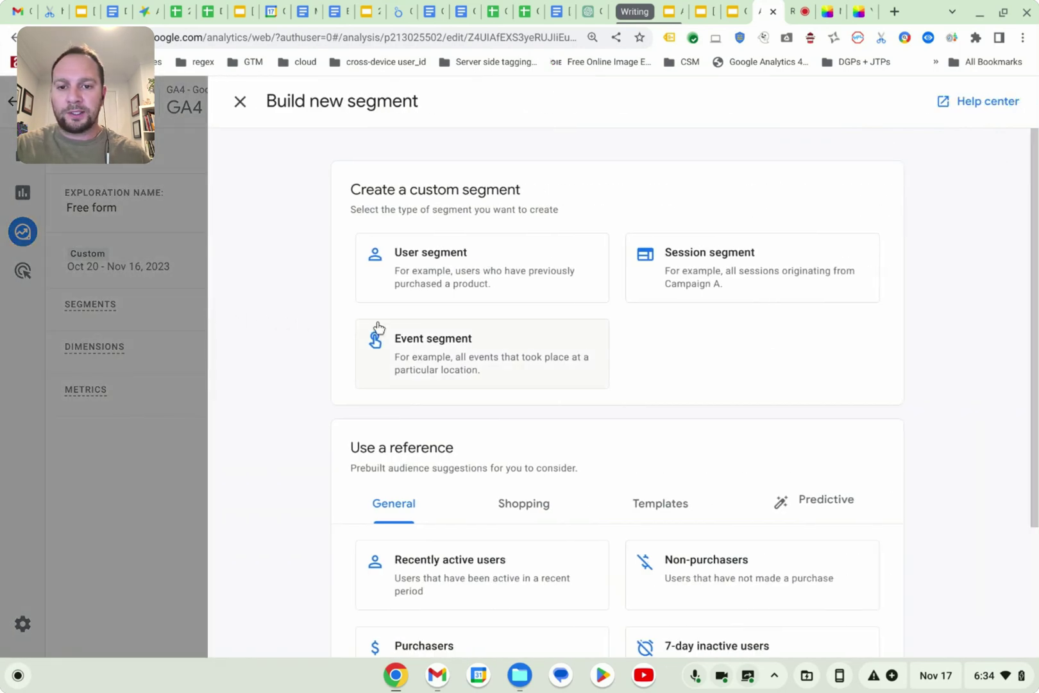
{"action": "left_click", "coordinate": [454, 275]}
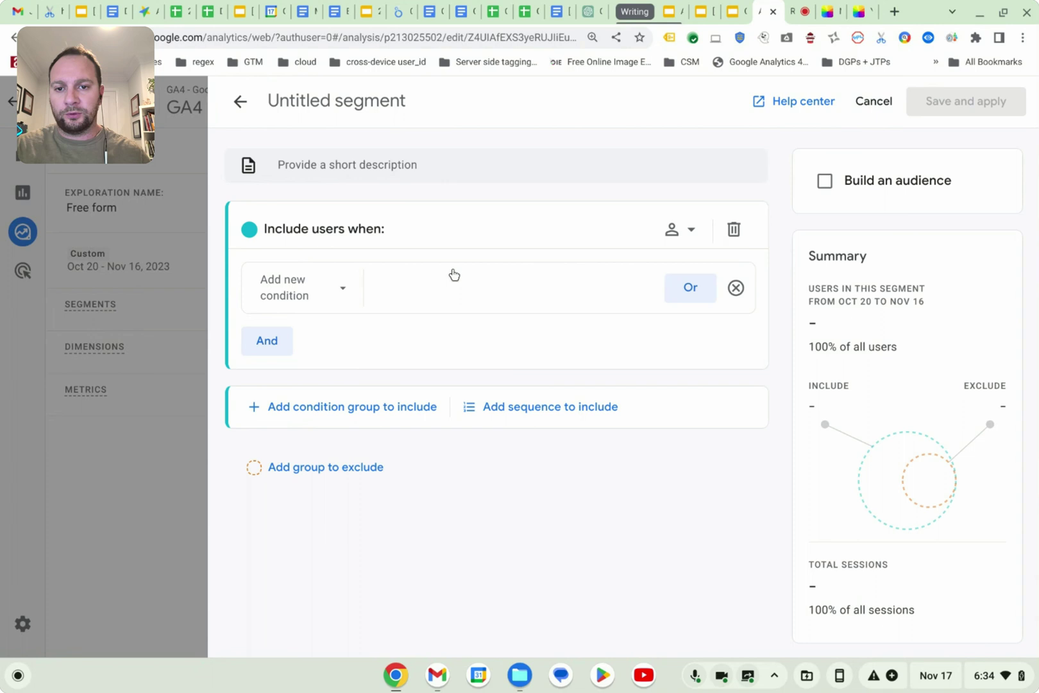
{"action": "left_click", "coordinate": [324, 296]}
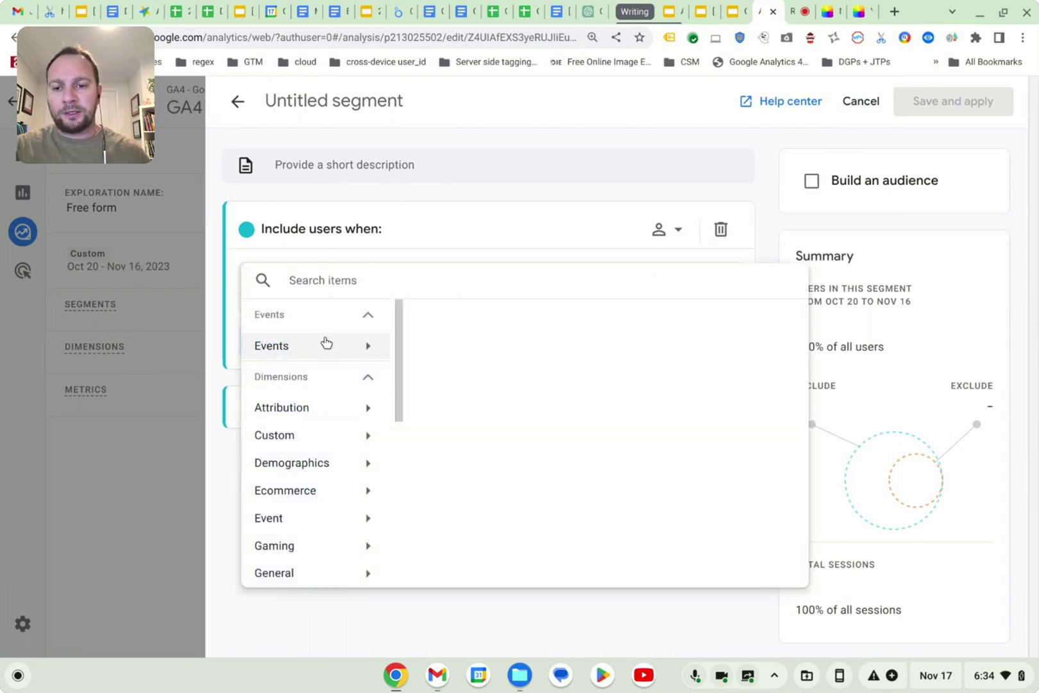
{"action": "scroll", "coordinate": [323, 348], "scroll_direction": "down", "scroll_amount": 4}
{"action": "scroll", "coordinate": [318, 497], "scroll_direction": "down", "scroll_amount": 3}
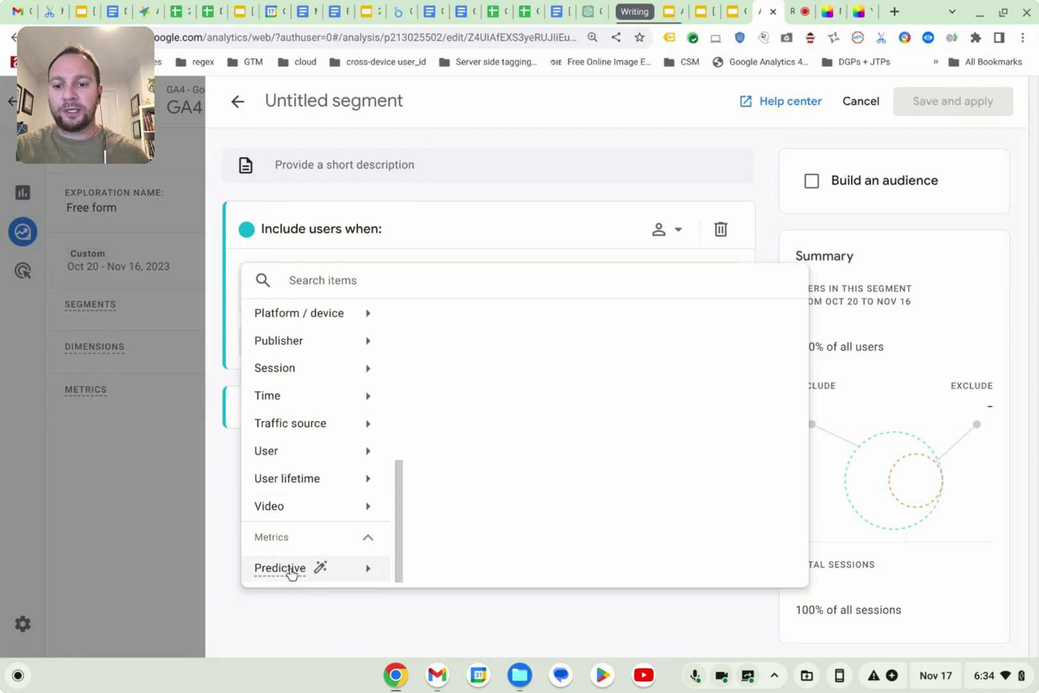
{"action": "left_click", "coordinate": [299, 572]}
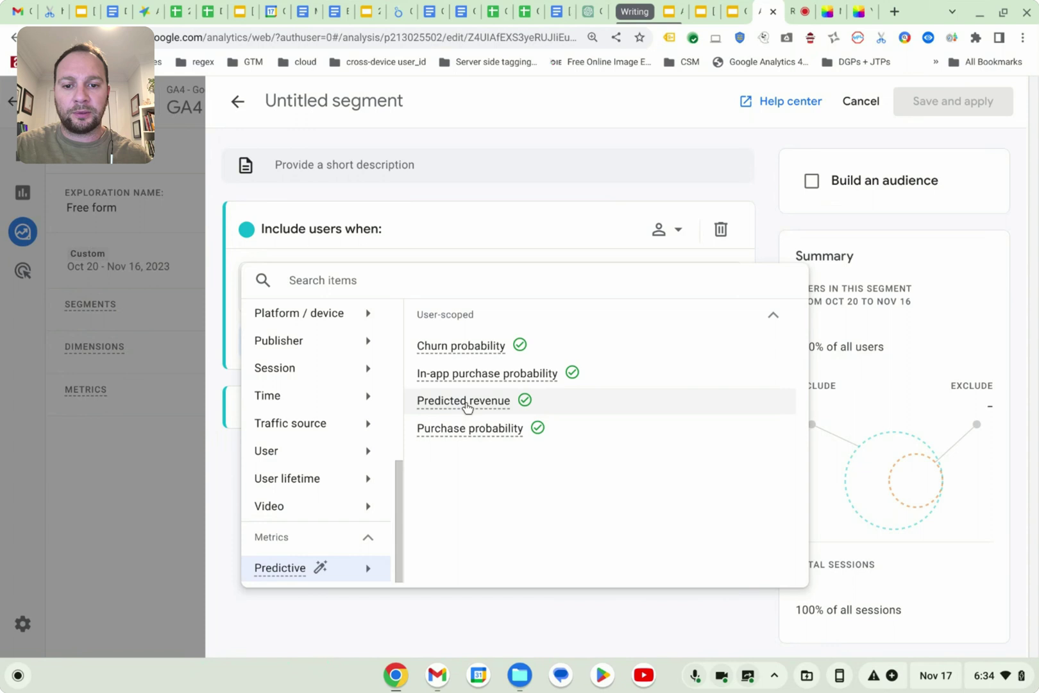
{"action": "mouse_move", "coordinate": [487, 430]}
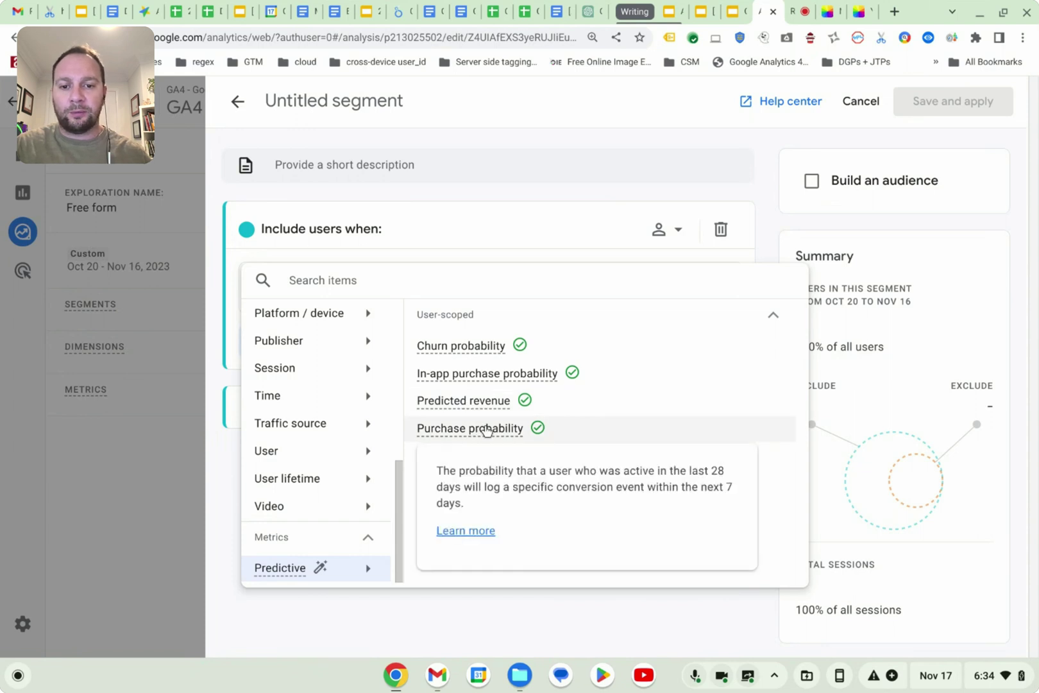
{"action": "left_click", "coordinate": [488, 430]}
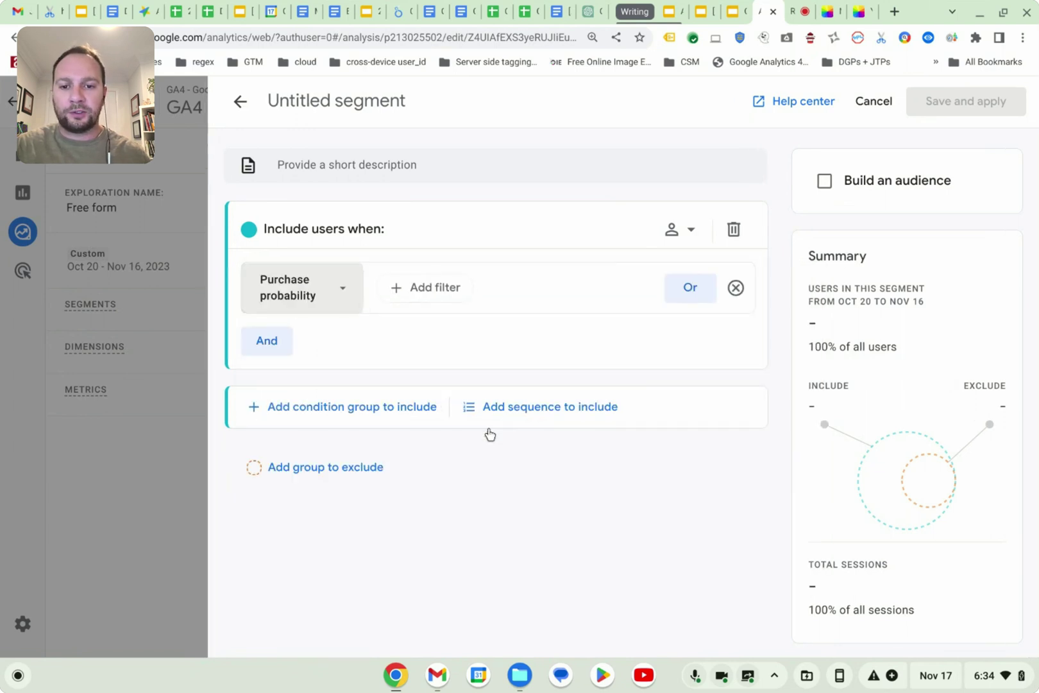
Step: Apply the most-likely-to-purchase prediction: top 10% of users over the next 7 days
{"action": "left_click", "coordinate": [438, 290]}
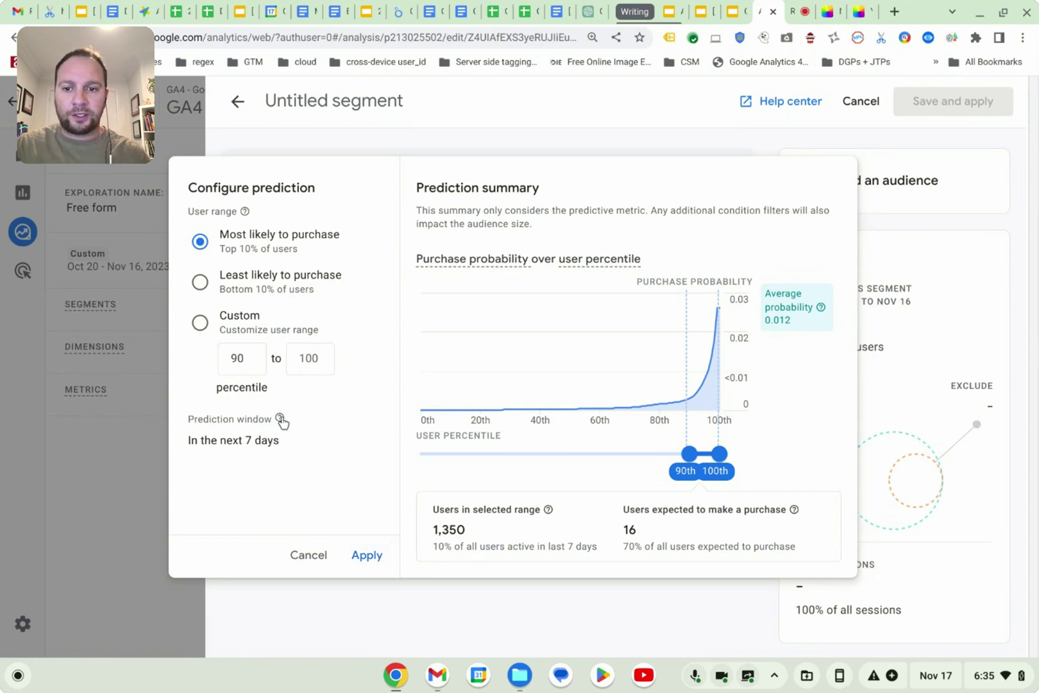
{"action": "left_click", "coordinate": [365, 558]}
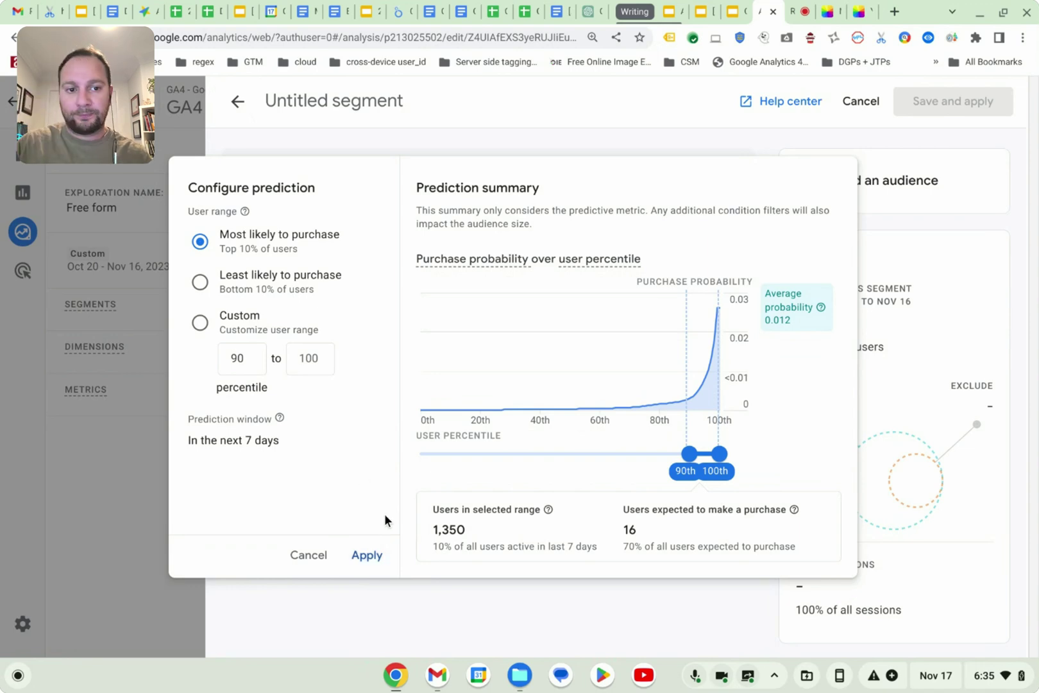
Step: Name the segment 'Purchase Probability', then save and apply it to the exploration
{"action": "left_click", "coordinate": [371, 559]}
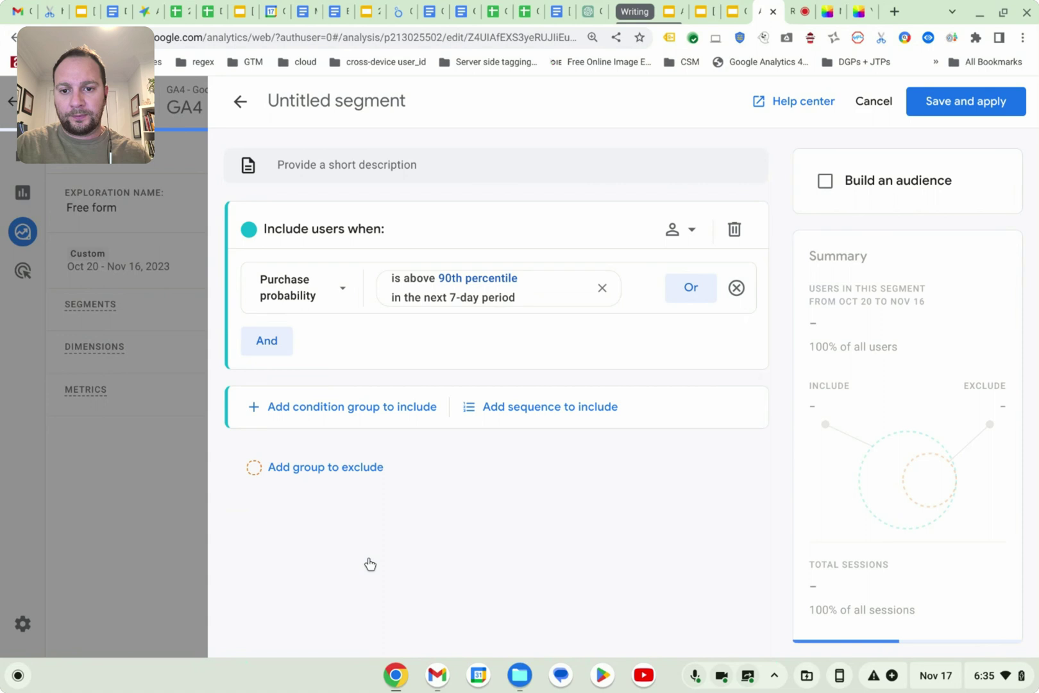
{"action": "left_click", "coordinate": [374, 106]}
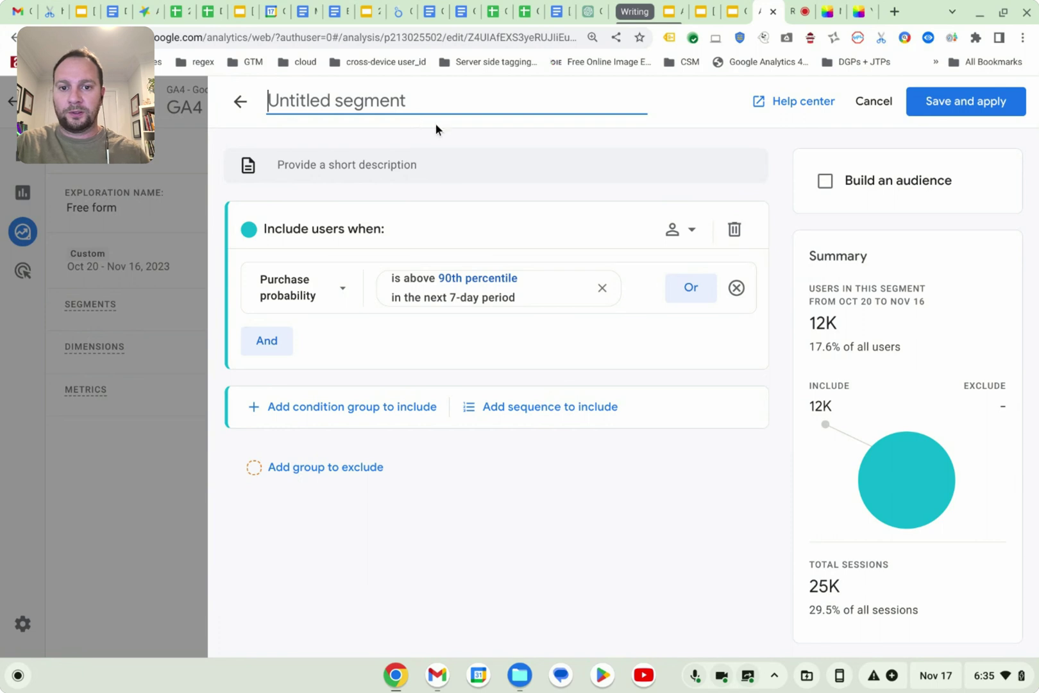
{"action": "left_click", "coordinate": [324, 287]}
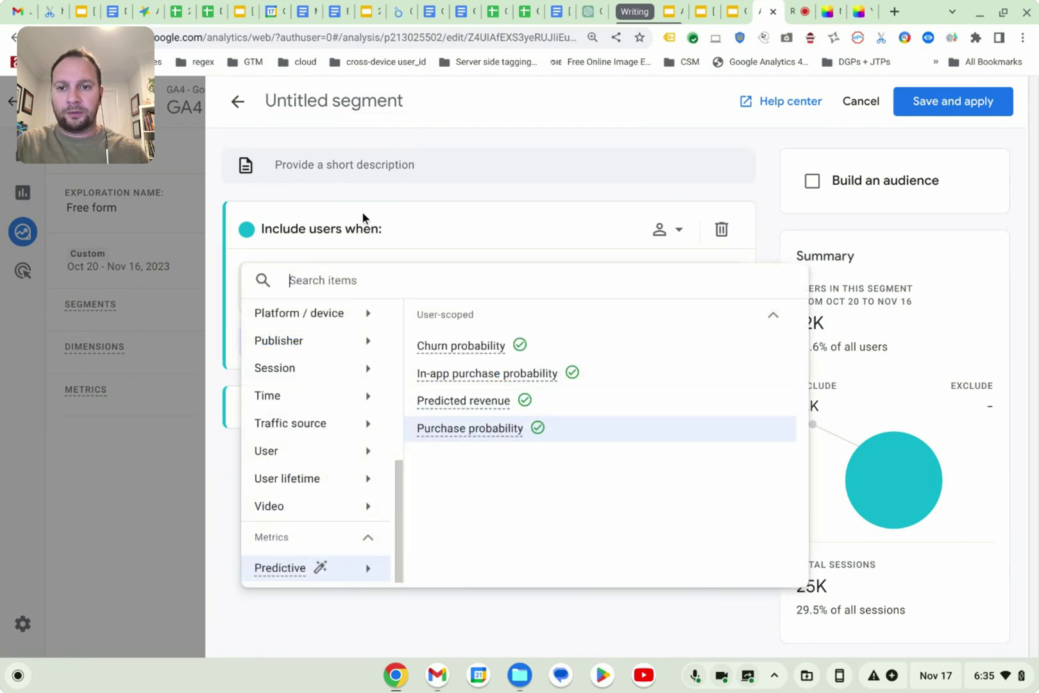
{"action": "key", "text": "Escape"}
{"action": "left_click", "coordinate": [334, 101]}
{"action": "type", "text": "Pu"}
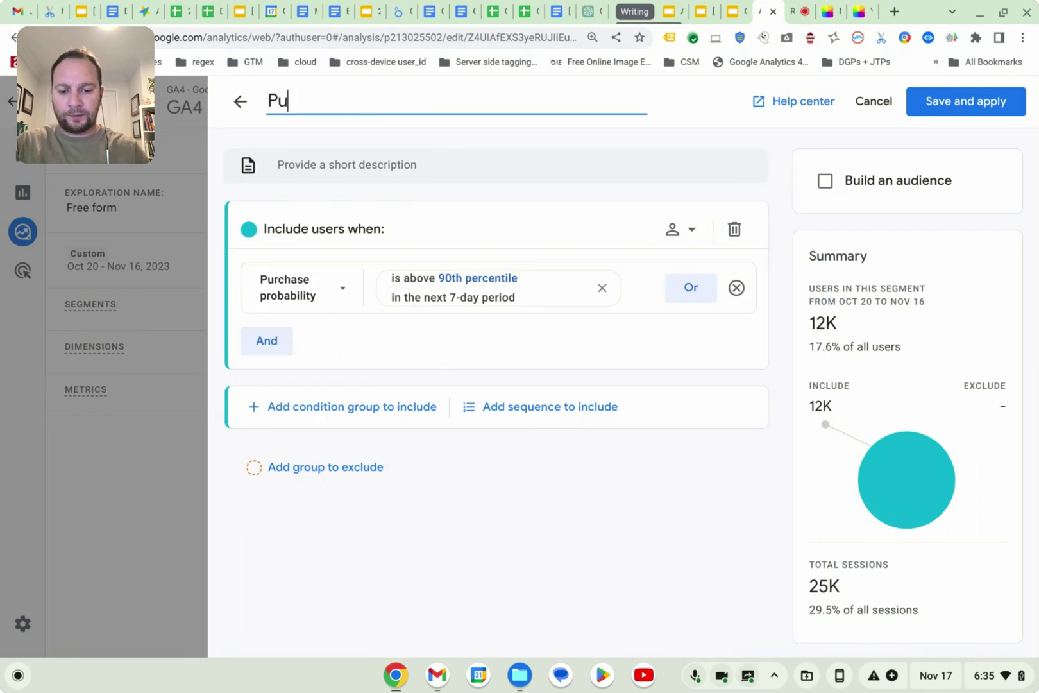
{"action": "type", "text": "rchase Pro"}
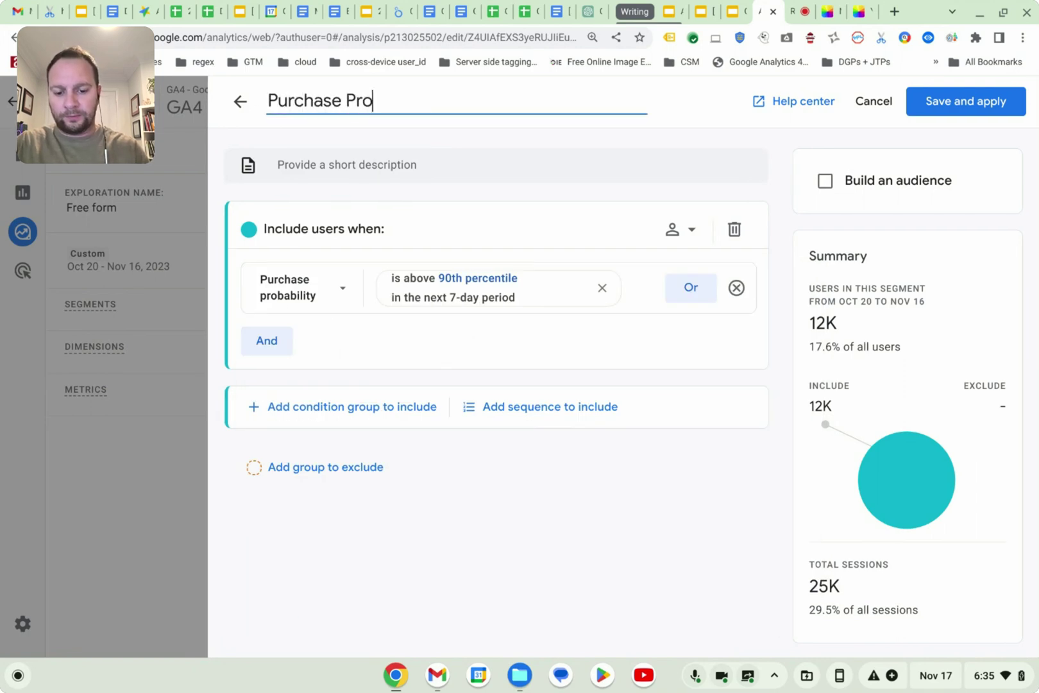
{"action": "type", "text": "bability"}
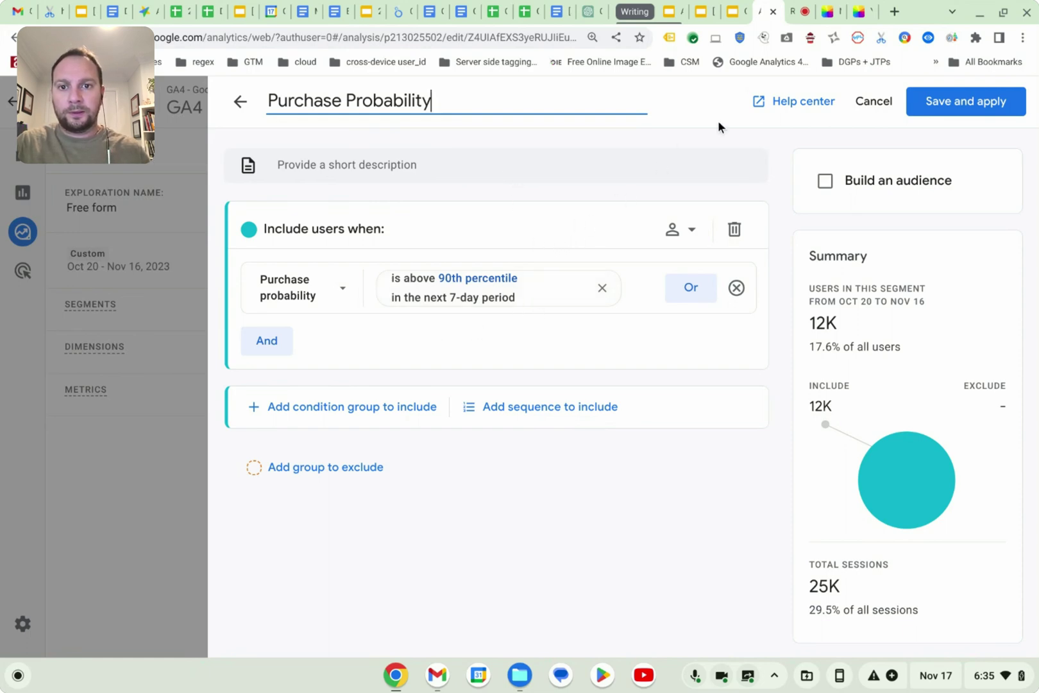
{"action": "left_click", "coordinate": [930, 105]}
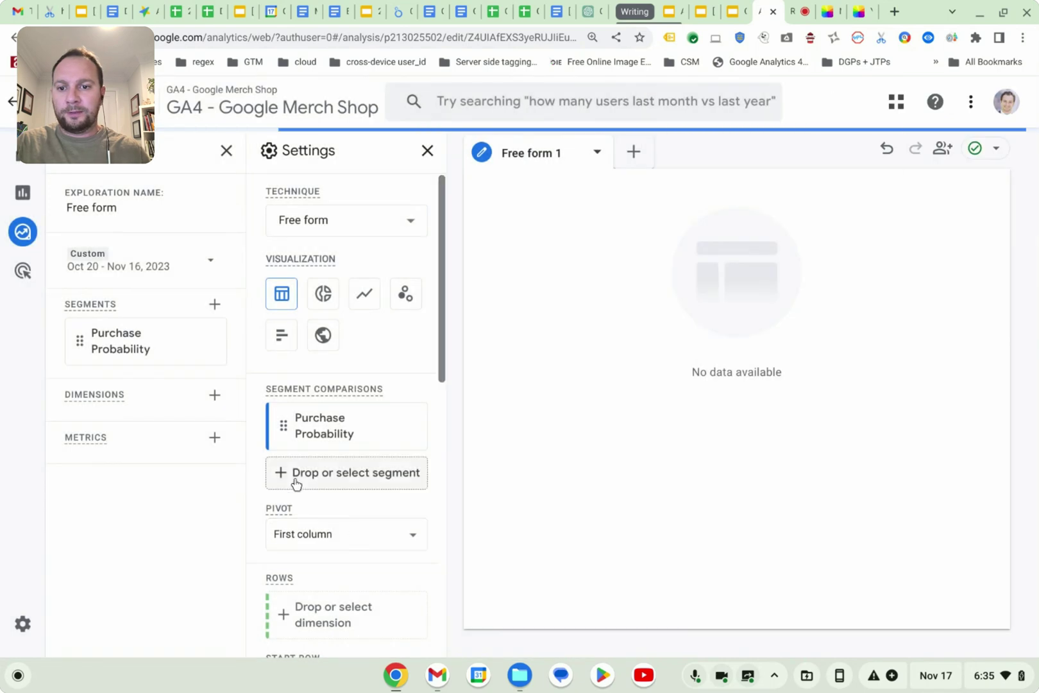
Step: Search for and import the First user source and First user medium dimensions
{"action": "mouse_move", "coordinate": [9, 474]}
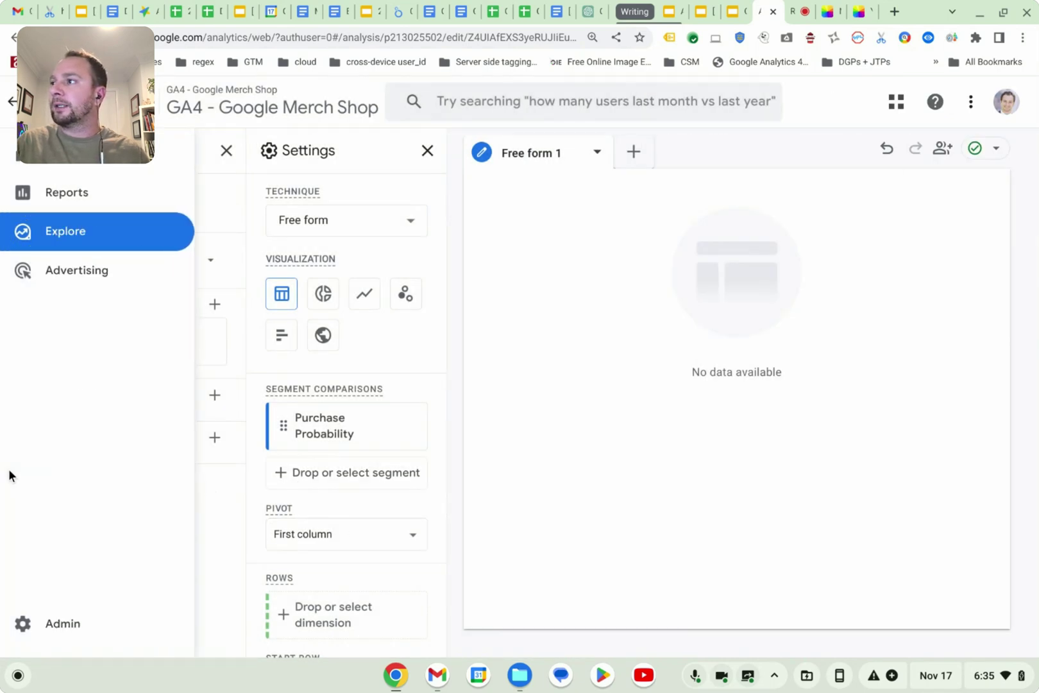
{"action": "left_click", "coordinate": [214, 396]}
{"action": "left_click", "coordinate": [532, 100]}
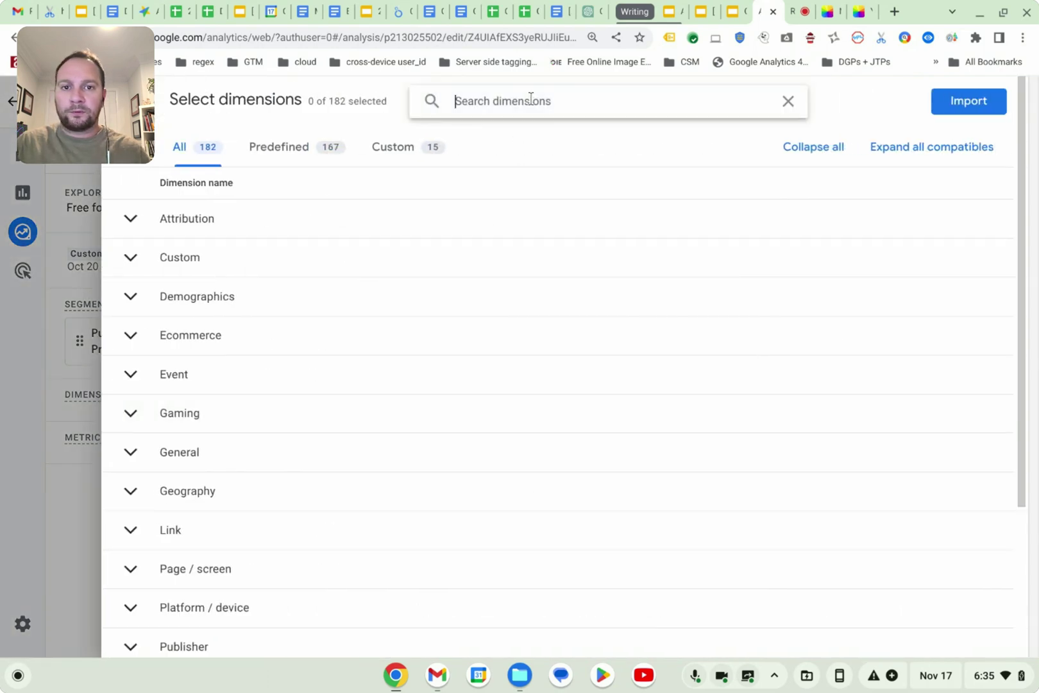
{"action": "type", "text": "f"}
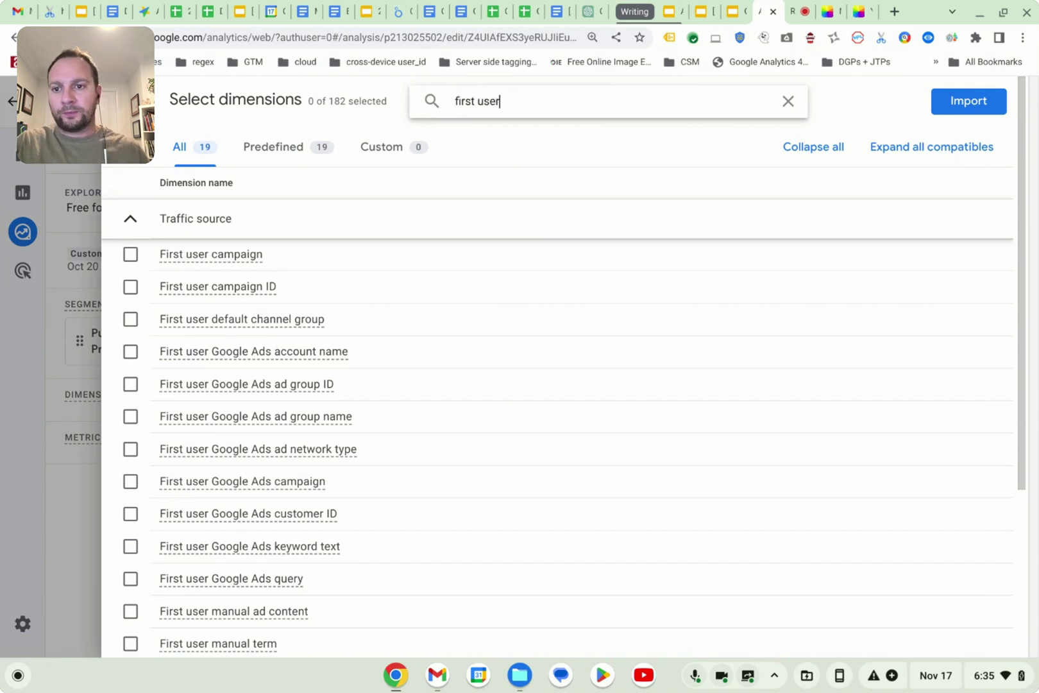
{"action": "type", "text": "irst user so"}
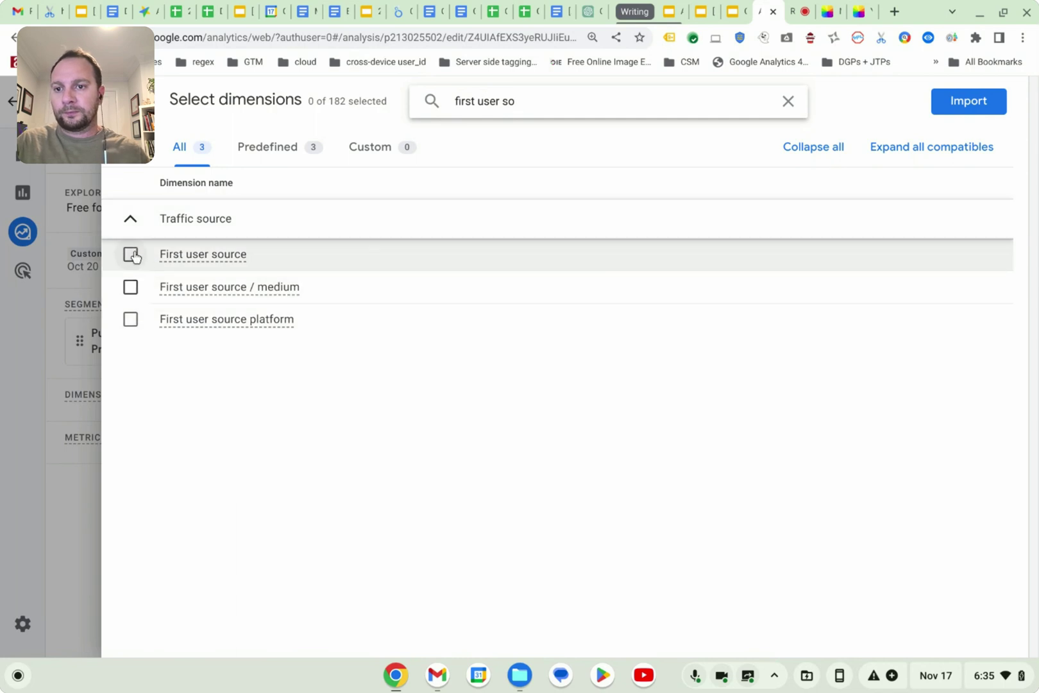
{"action": "left_click", "coordinate": [132, 254]}
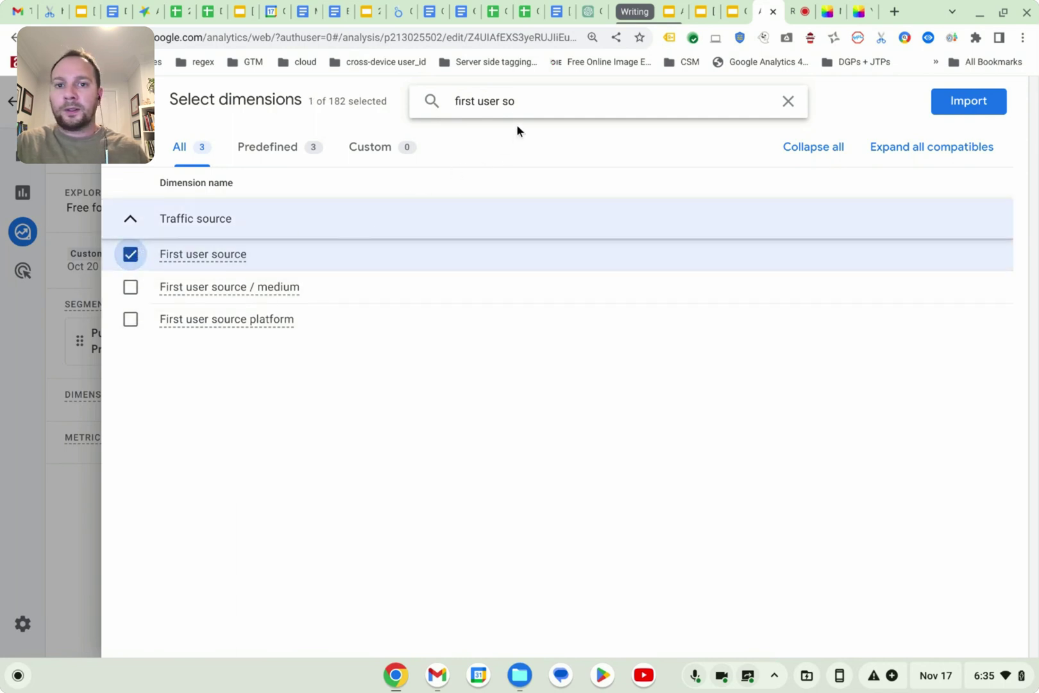
{"action": "left_click", "coordinate": [530, 101]}
{"action": "type", "text": "me"}
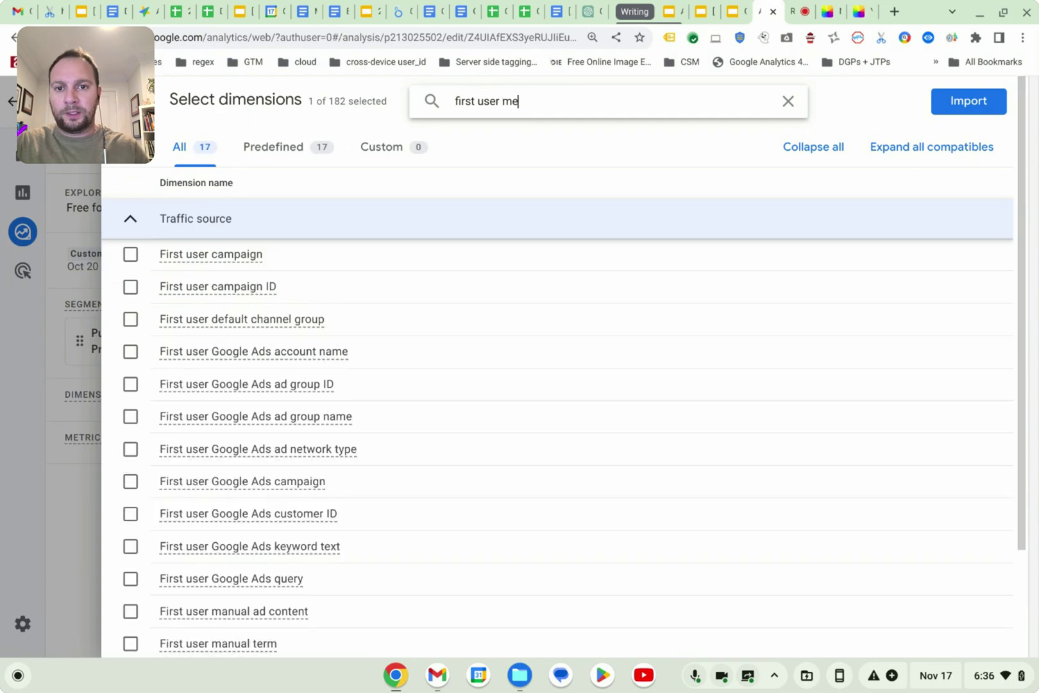
{"action": "left_click", "coordinate": [130, 254]}
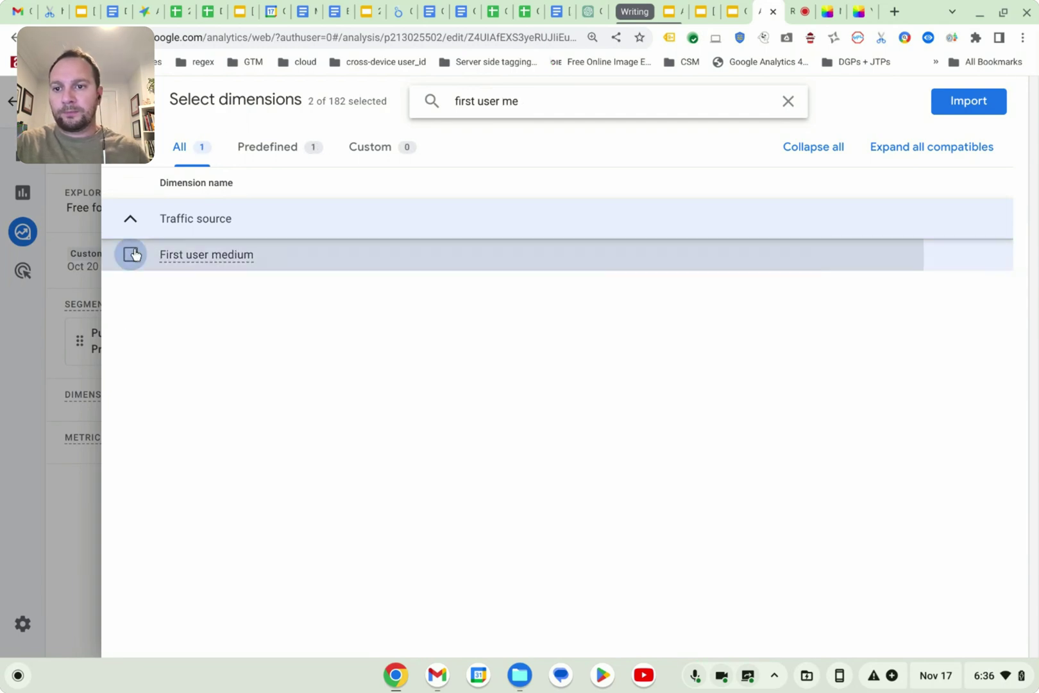
{"action": "left_click", "coordinate": [939, 103]}
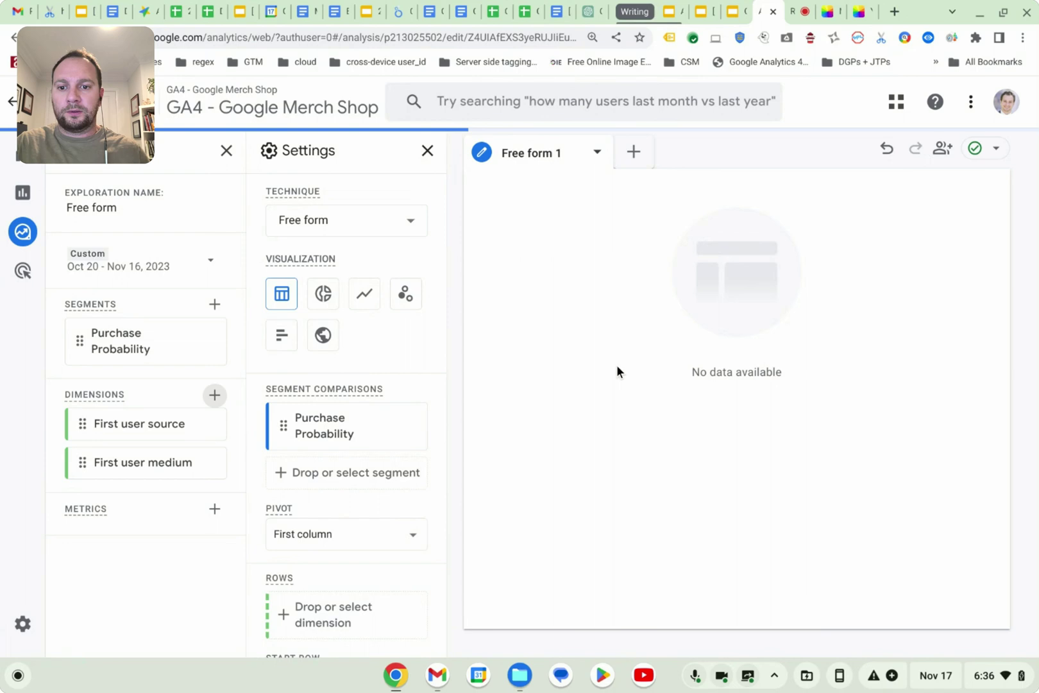
Step: Search for the Active users metric and import it
{"action": "mouse_move", "coordinate": [5, 465]}
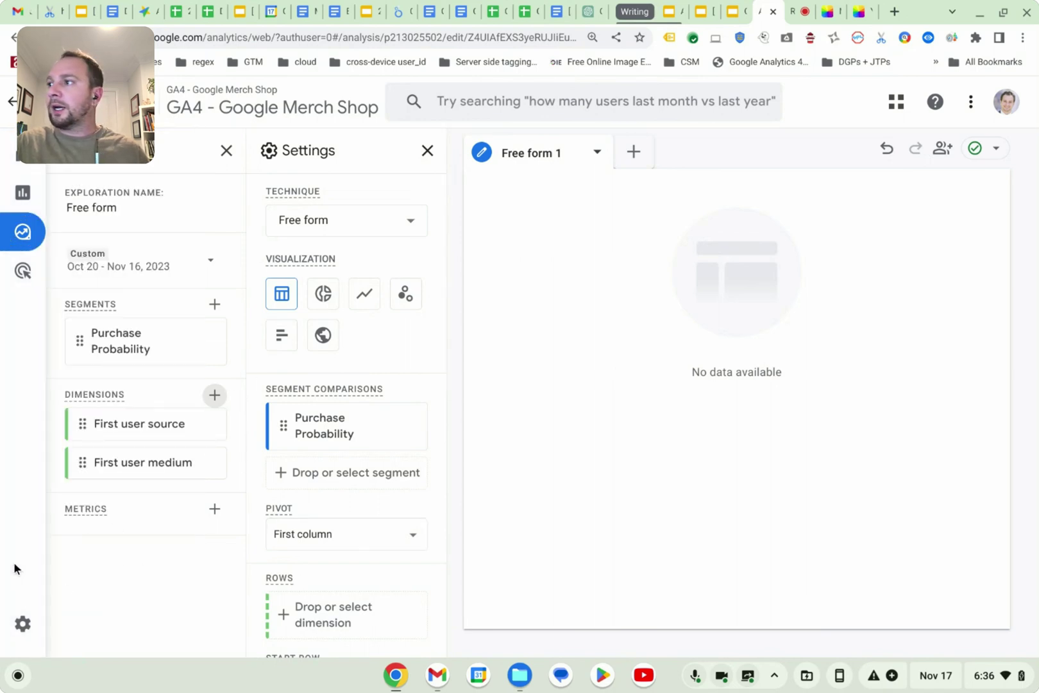
{"action": "mouse_move", "coordinate": [16, 569]}
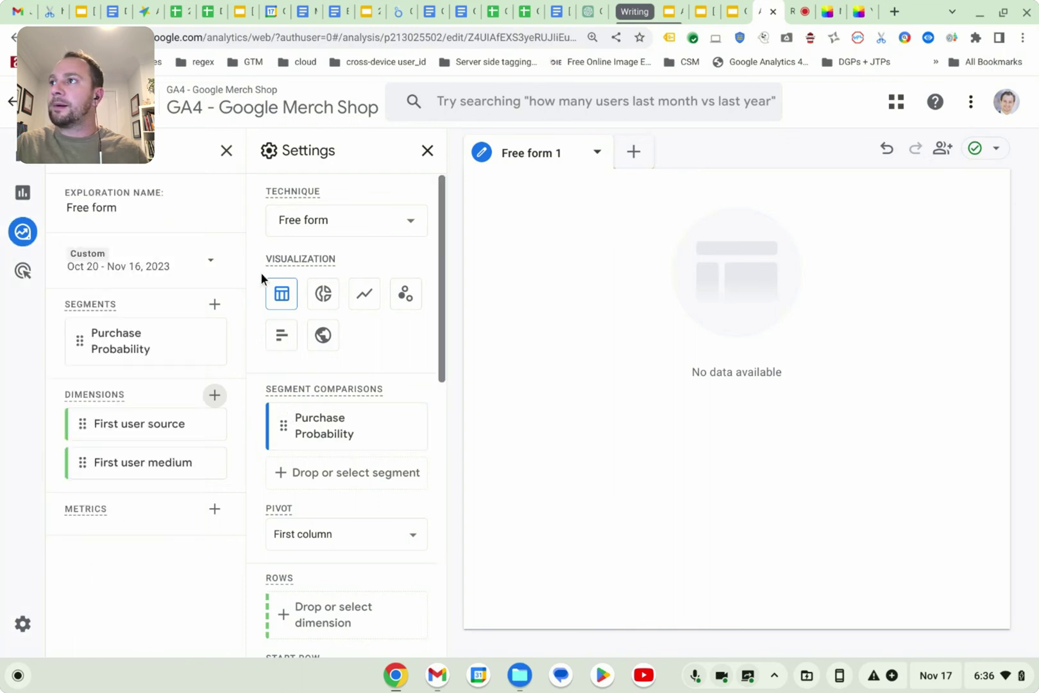
{"action": "mouse_move", "coordinate": [6, 260]}
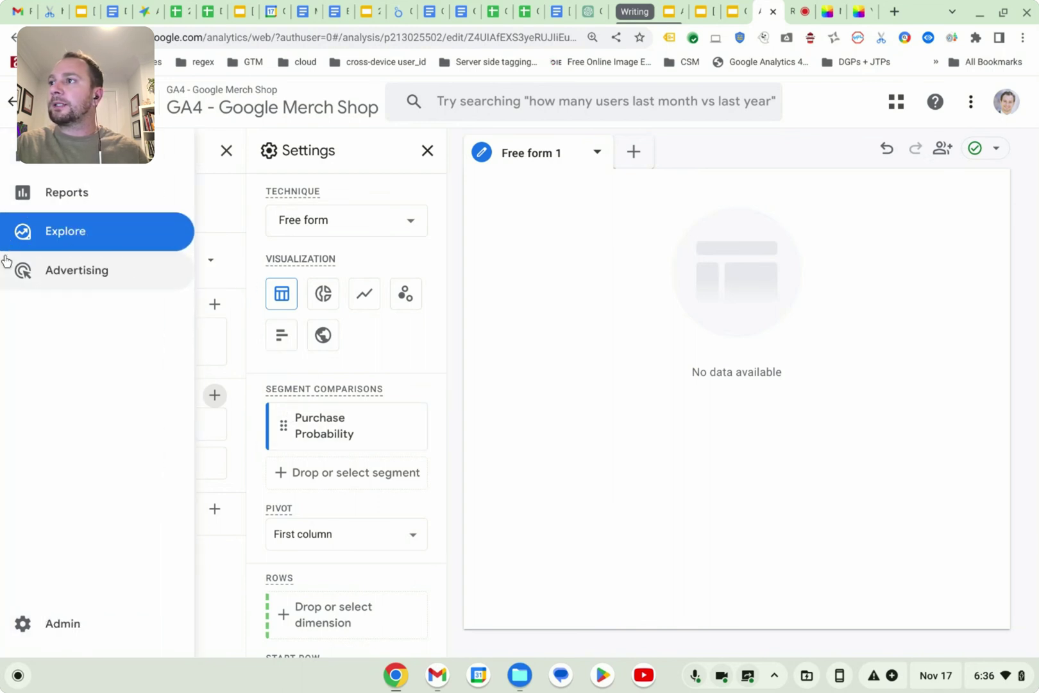
{"action": "left_click", "coordinate": [214, 509]}
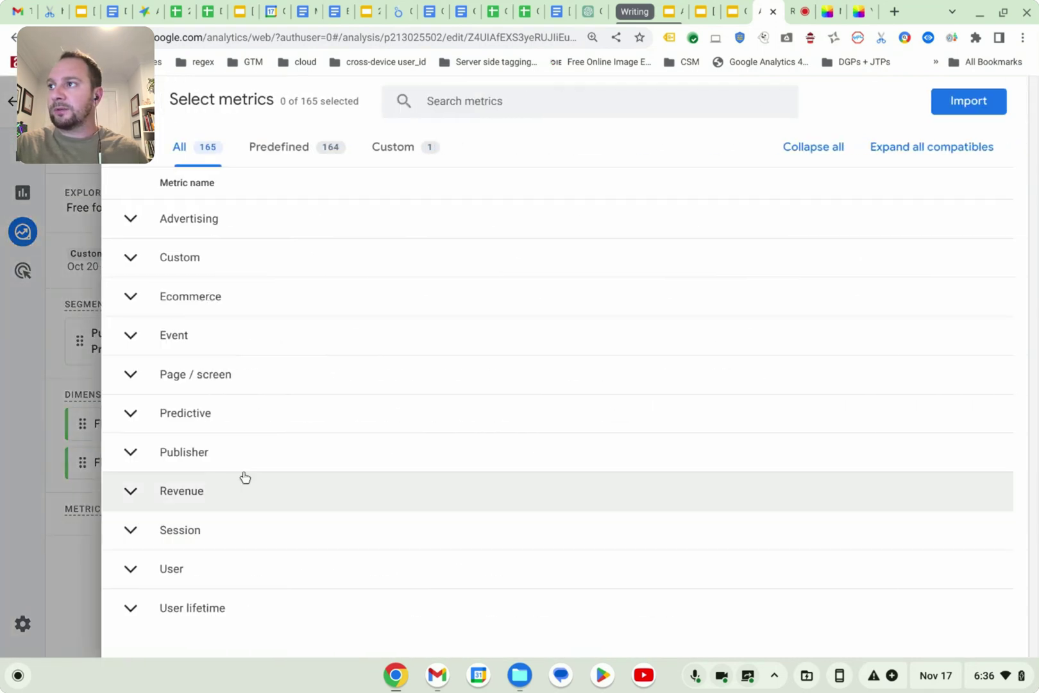
{"action": "left_click", "coordinate": [499, 101]}
{"action": "type", "text": "a"}
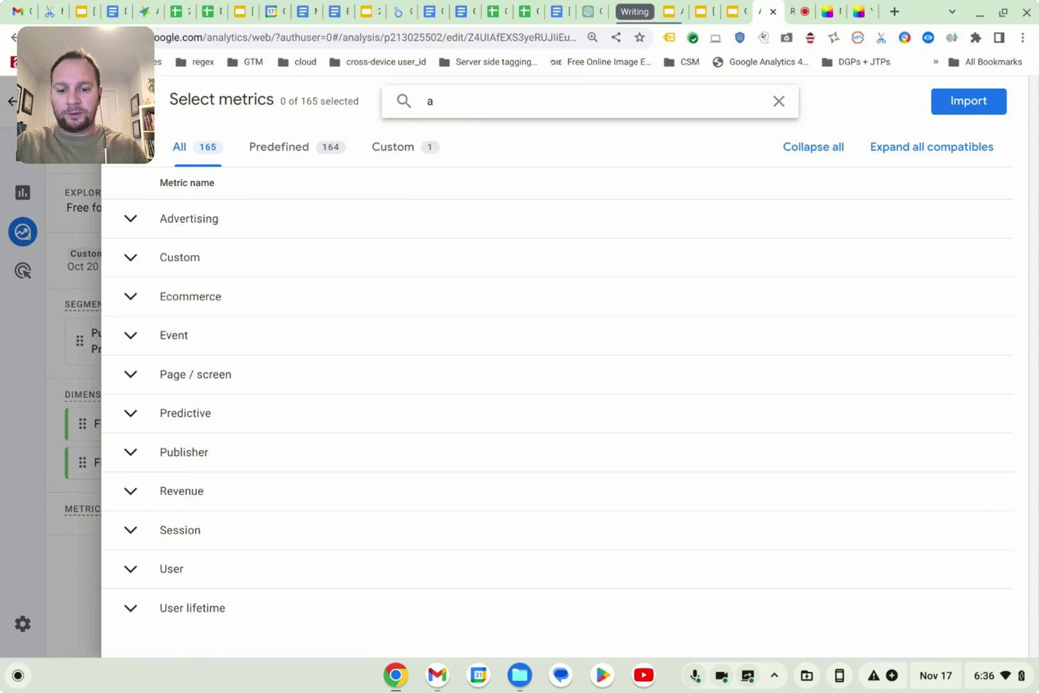
{"action": "type", "text": "vd"}
{"action": "type", "text": "tive"}
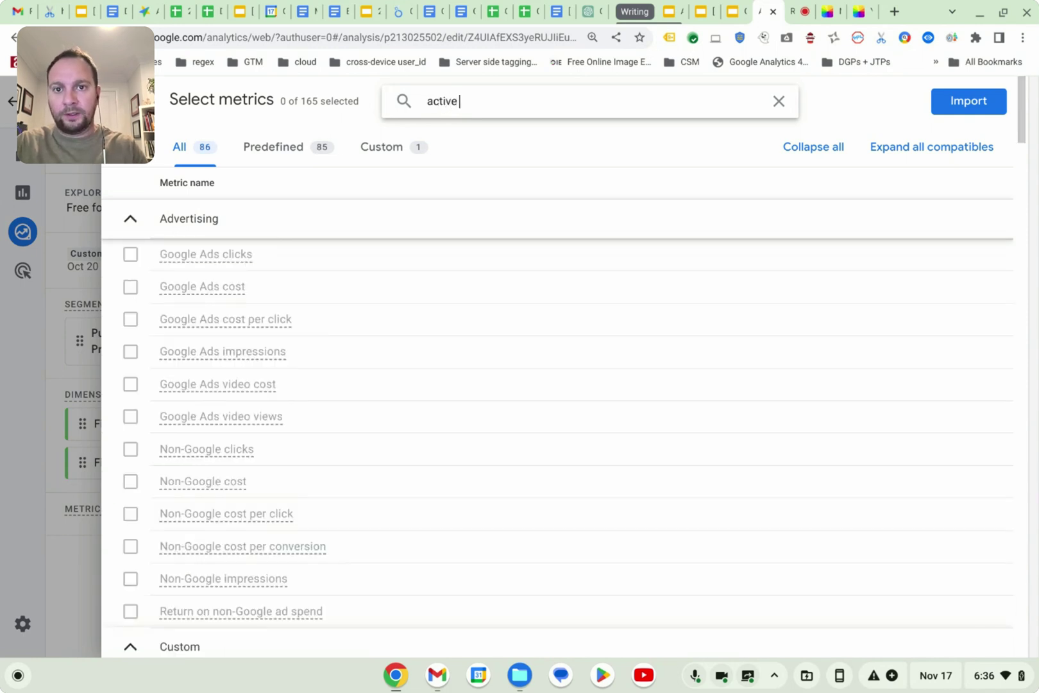
{"action": "type", "text": " users"}
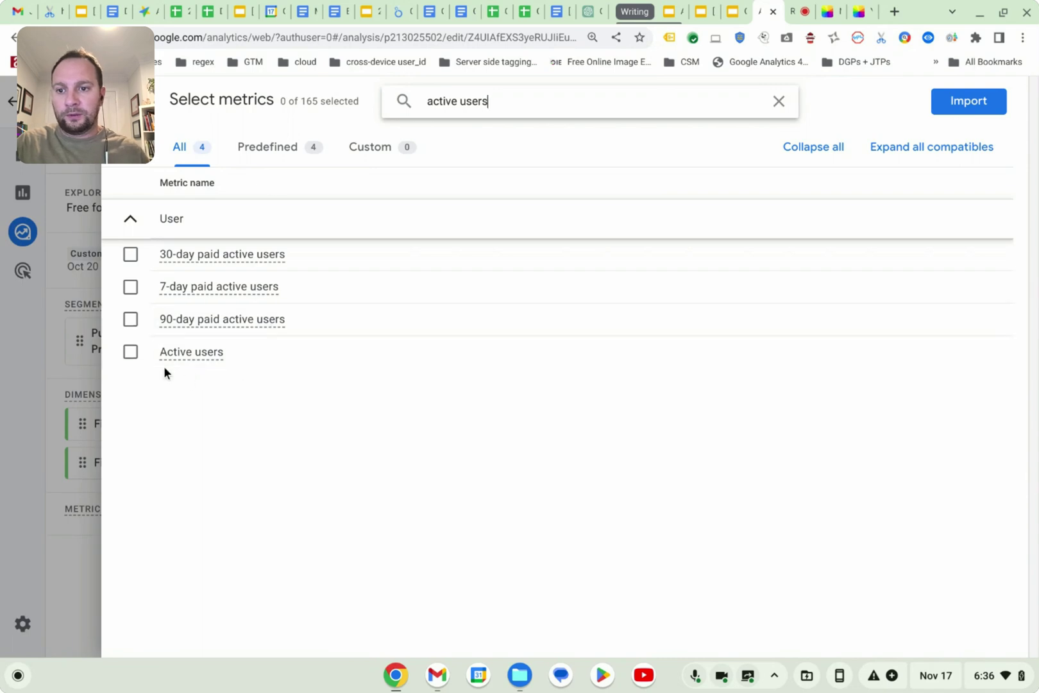
{"action": "left_click", "coordinate": [131, 352]}
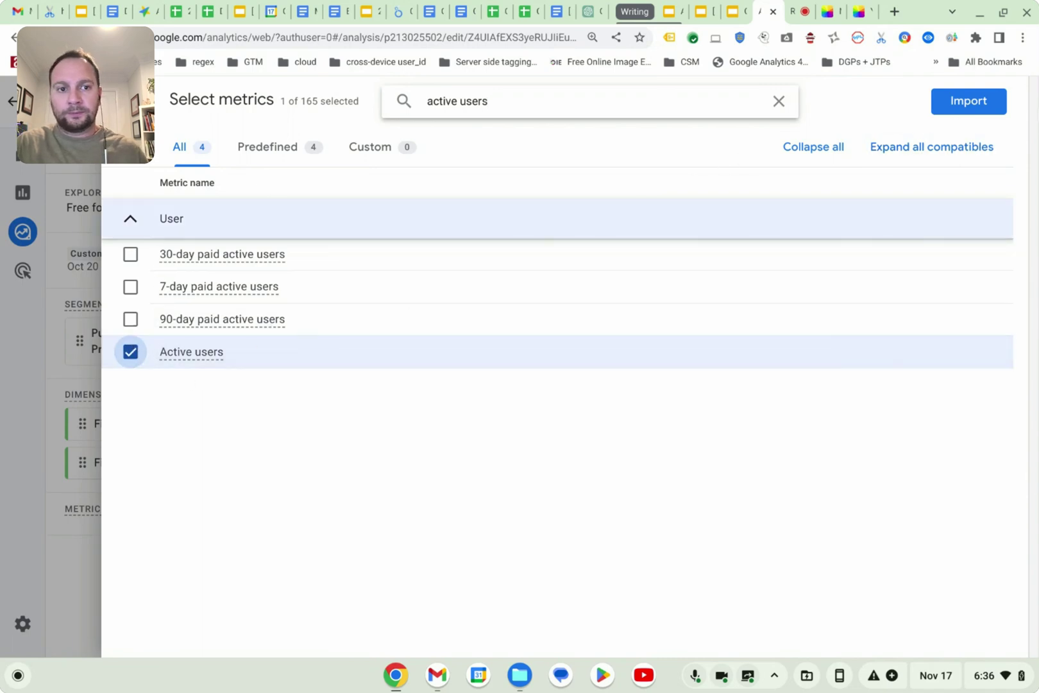
{"action": "left_click", "coordinate": [991, 105]}
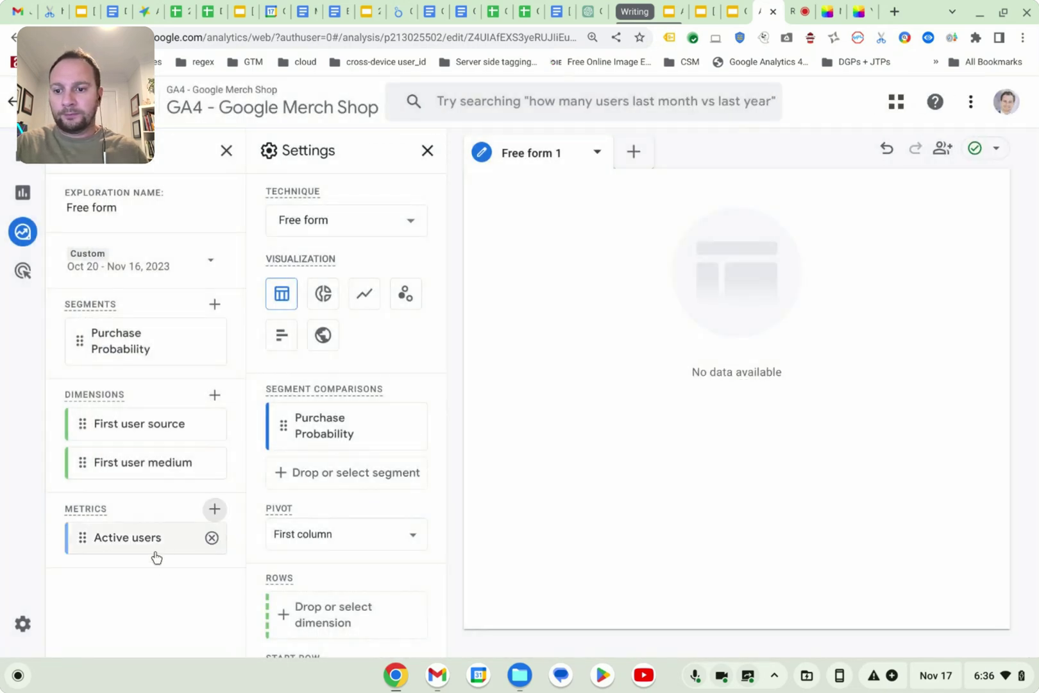
Step: Place Active users in Values, and First user source and First user medium in Rows
{"action": "scroll", "coordinate": [323, 524], "scroll_direction": "down", "scroll_amount": 3}
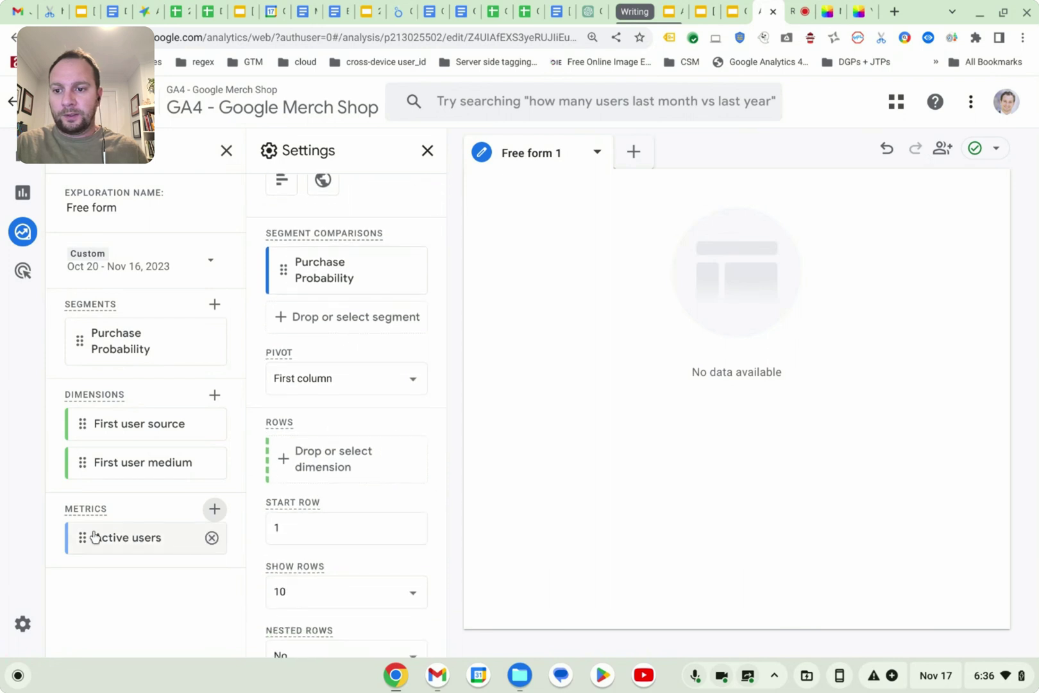
{"action": "left_click_drag", "start_coordinate": [83, 538], "coordinate": [340, 510]}
{"action": "scroll", "coordinate": [327, 508], "scroll_direction": "down", "scroll_amount": 3}
{"action": "scroll", "coordinate": [340, 510], "scroll_direction": "down", "scroll_amount": 2}
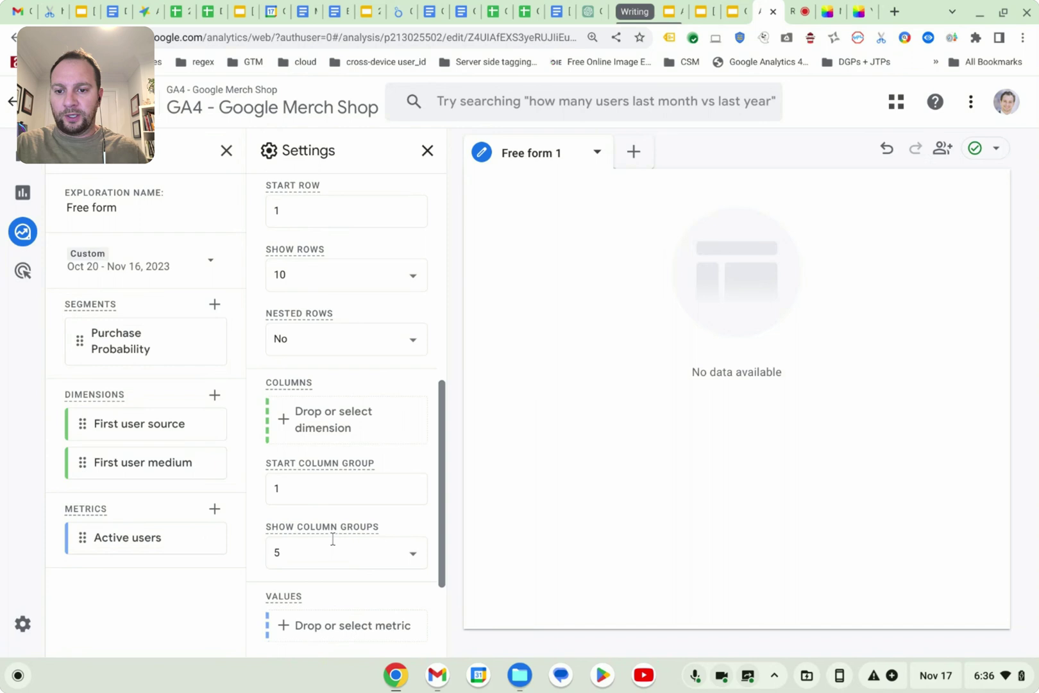
{"action": "left_click_drag", "start_coordinate": [82, 537], "coordinate": [284, 616]}
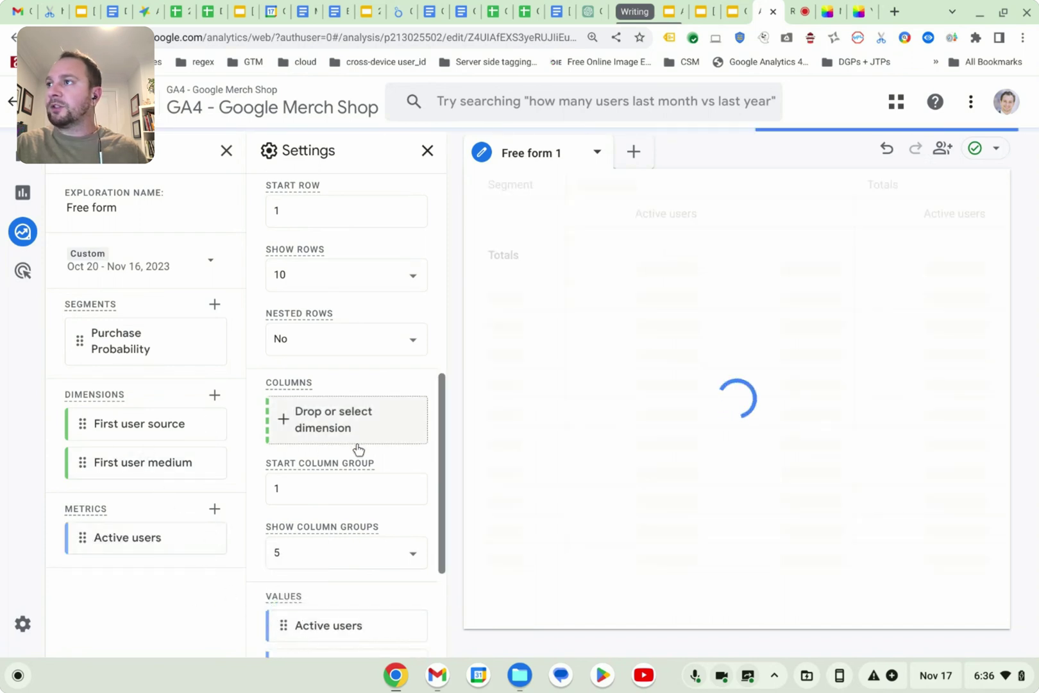
{"action": "mouse_move", "coordinate": [2, 399]}
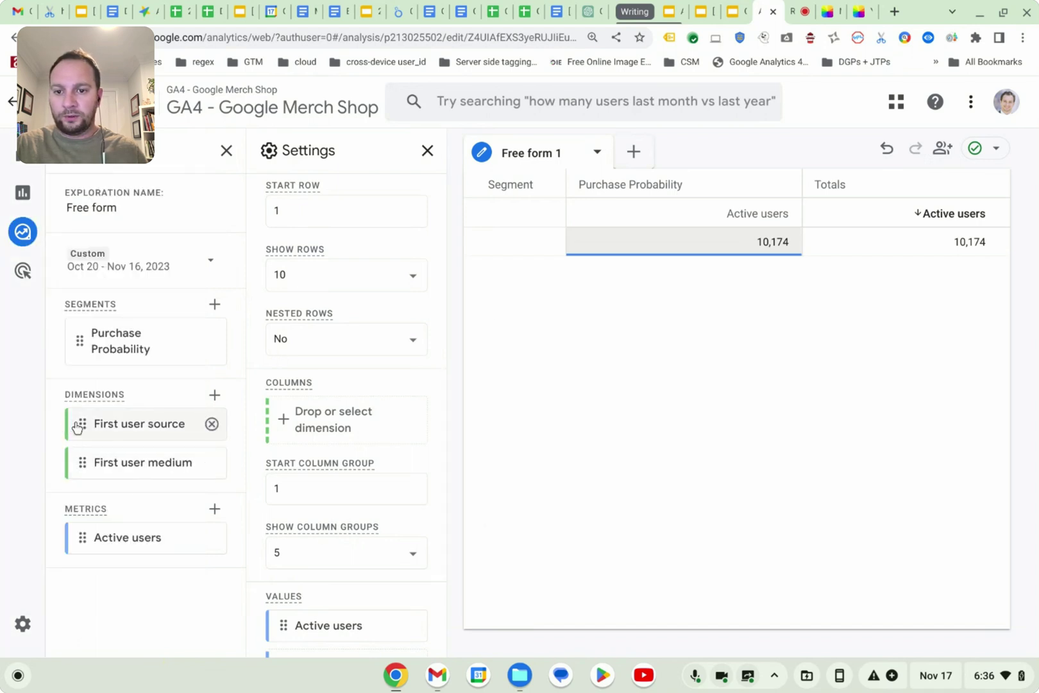
{"action": "scroll", "coordinate": [435, 431], "scroll_direction": "up", "scroll_amount": 4}
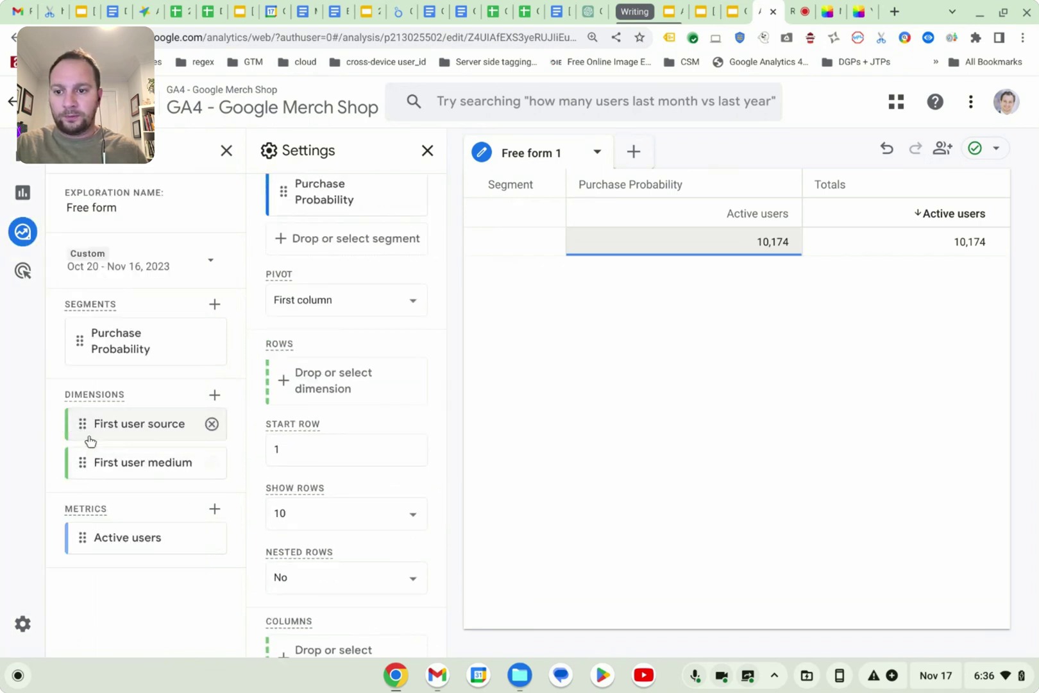
{"action": "left_click_drag", "start_coordinate": [88, 440], "coordinate": [290, 394]}
{"action": "left_click_drag", "start_coordinate": [160, 462], "coordinate": [294, 429]}
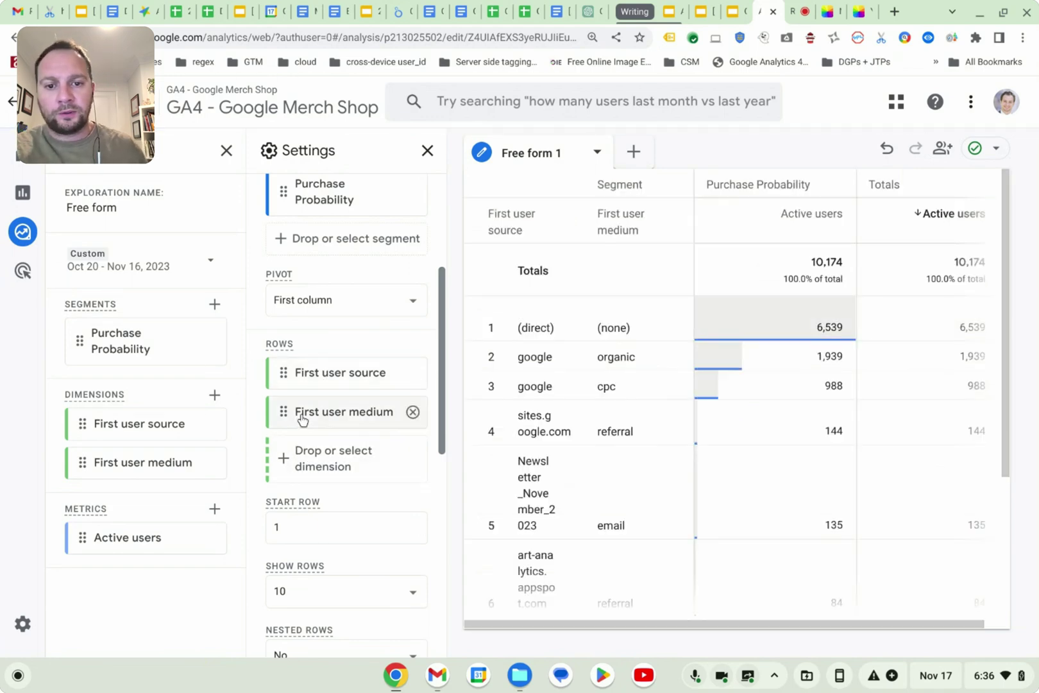
{"action": "scroll", "coordinate": [851, 419], "scroll_direction": "down", "scroll_amount": 3}
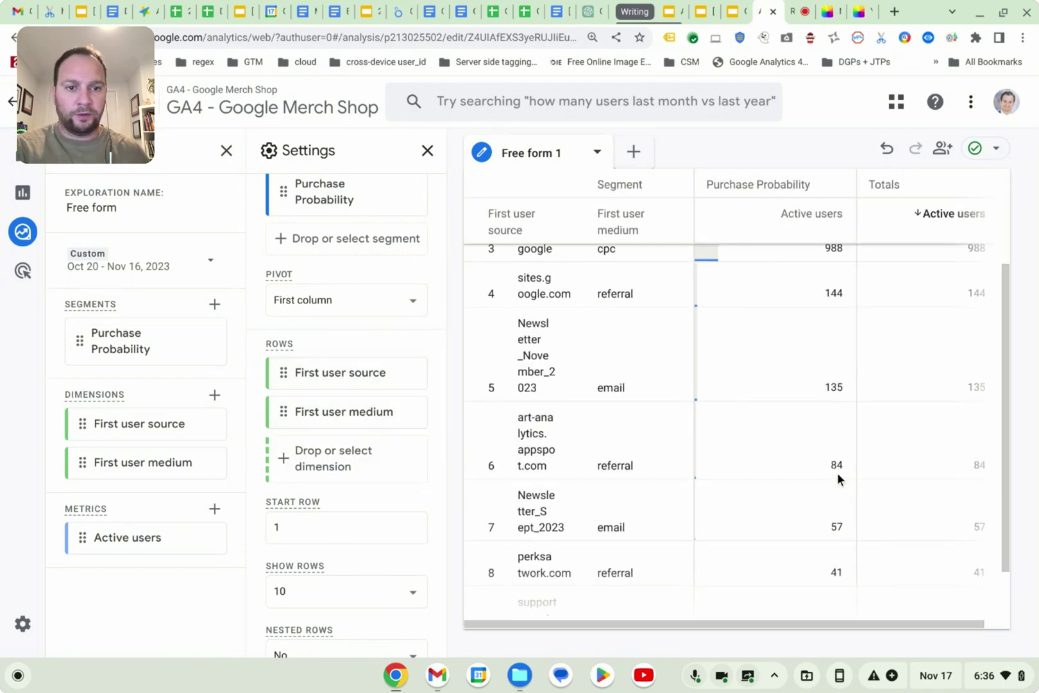
{"action": "scroll", "coordinate": [837, 473], "scroll_direction": "up", "scroll_amount": 3}
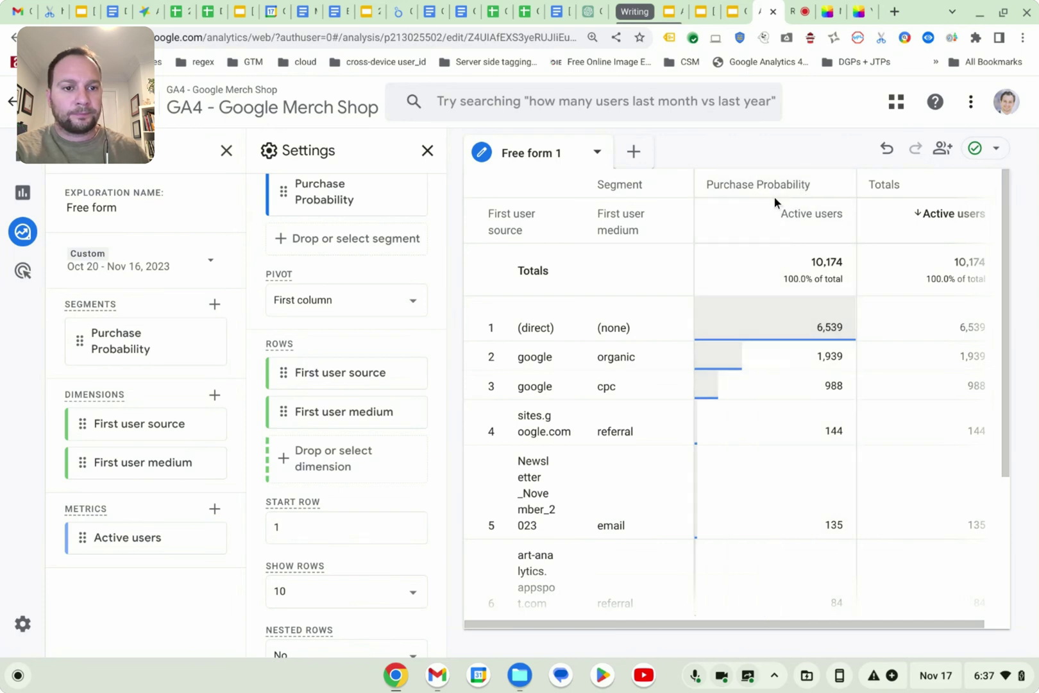
Step: Keep the table's pivot set to First column
{"action": "scroll", "coordinate": [345, 356], "scroll_direction": "up", "scroll_amount": 4}
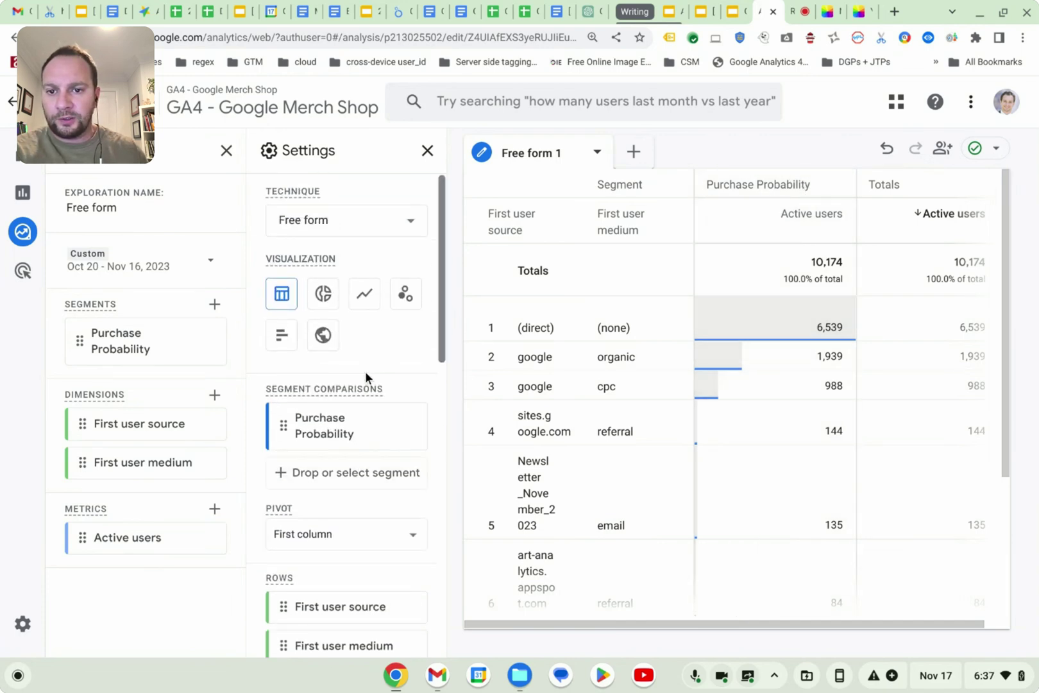
{"action": "scroll", "coordinate": [390, 420], "scroll_direction": "down", "scroll_amount": 1}
{"action": "scroll", "coordinate": [393, 422], "scroll_direction": "down", "scroll_amount": 1}
{"action": "left_click", "coordinate": [359, 481]}
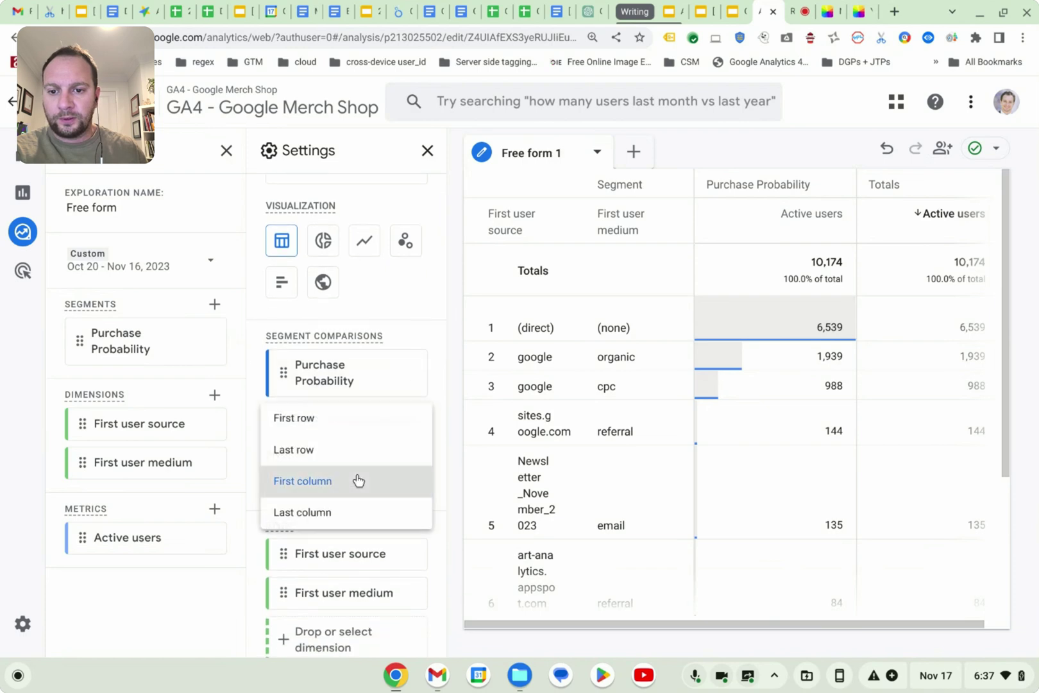
{"action": "left_click", "coordinate": [450, 378]}
Step: Change the cell type from bar chart to Heat map
{"action": "mouse_move", "coordinate": [21, 253]}
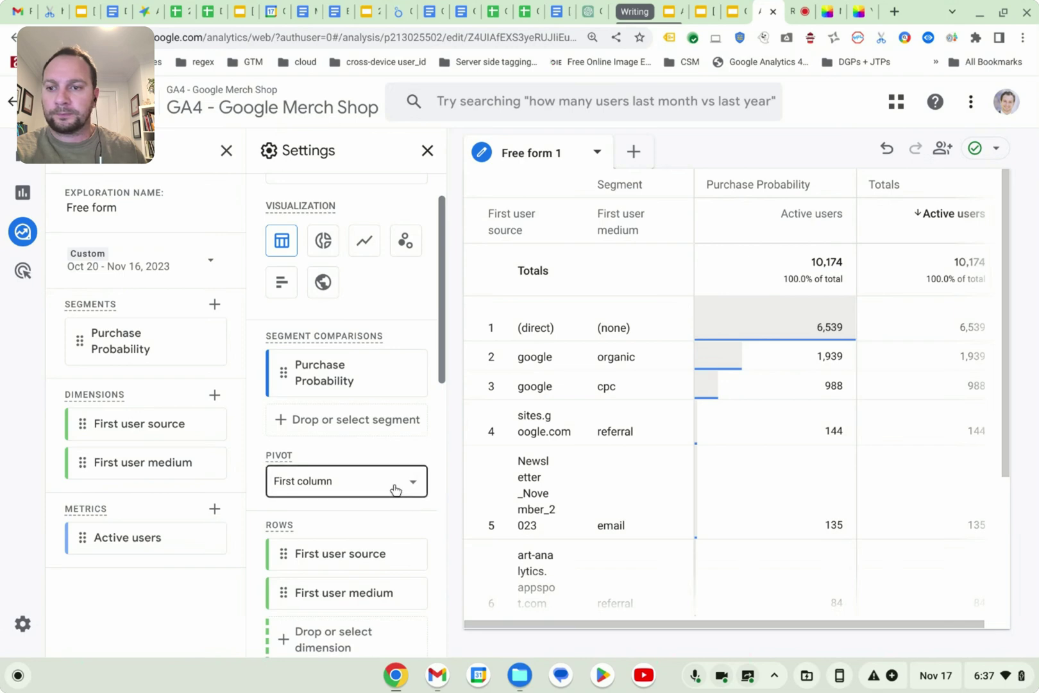
{"action": "scroll", "coordinate": [400, 478], "scroll_direction": "down", "scroll_amount": 6}
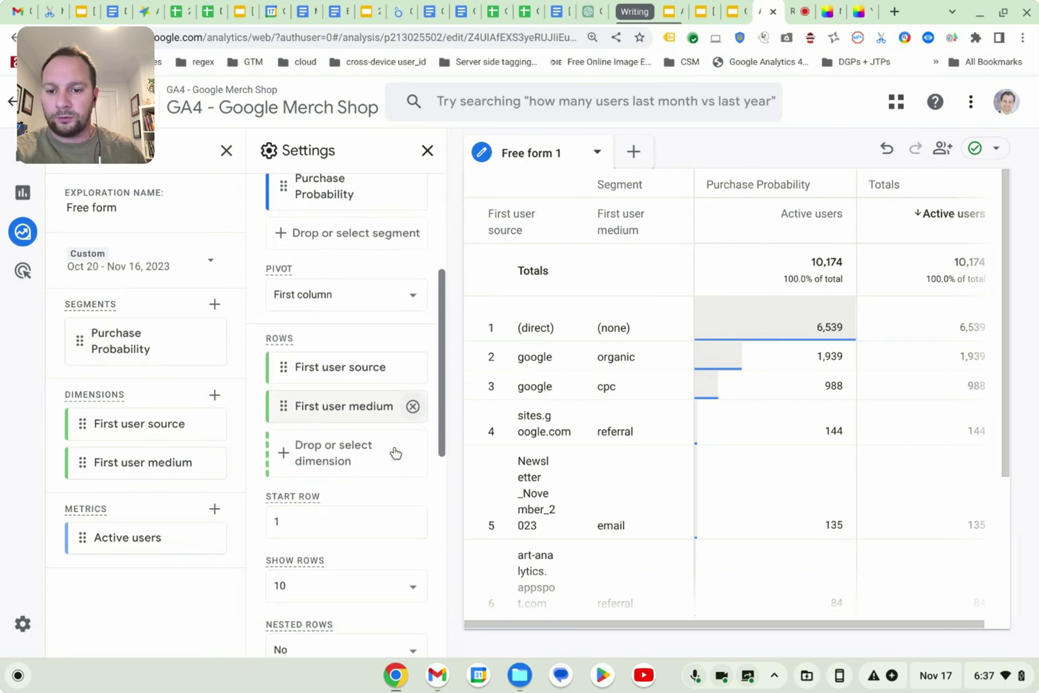
{"action": "scroll", "coordinate": [357, 449], "scroll_direction": "down", "scroll_amount": 5}
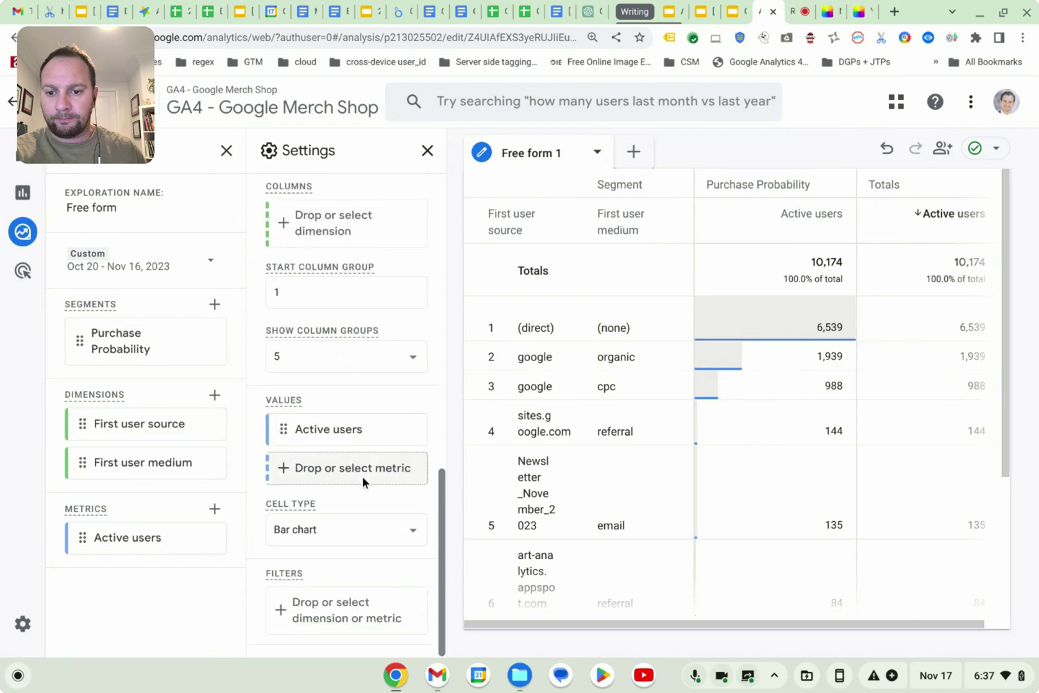
{"action": "left_click", "coordinate": [385, 535]}
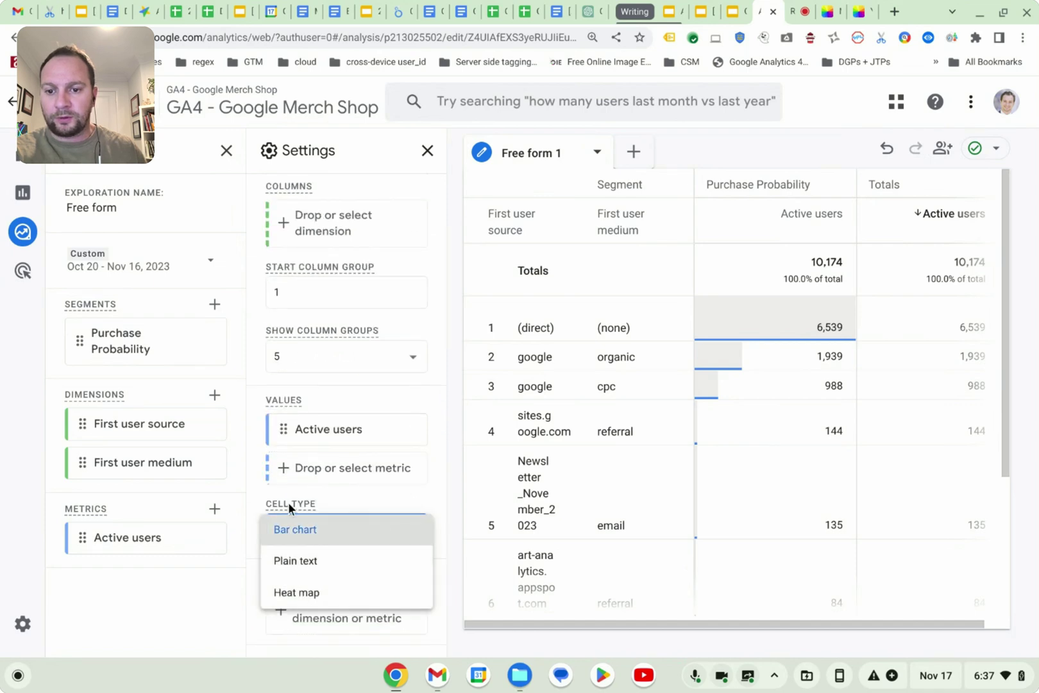
{"action": "left_click", "coordinate": [320, 591]}
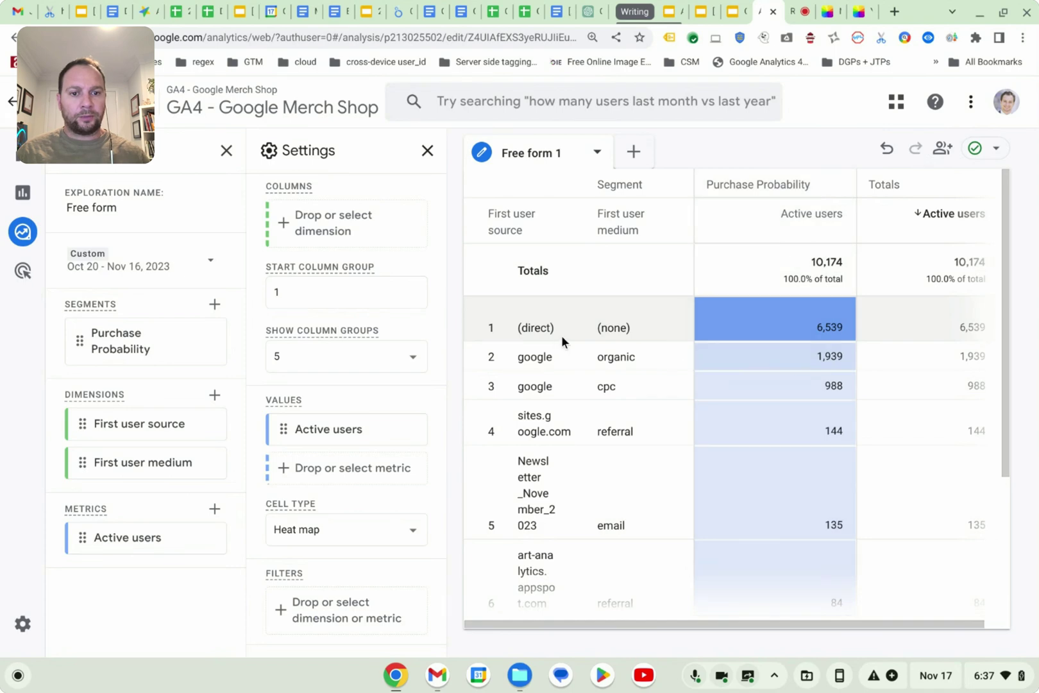
{"action": "scroll", "coordinate": [583, 385], "scroll_direction": "down", "scroll_amount": 3}
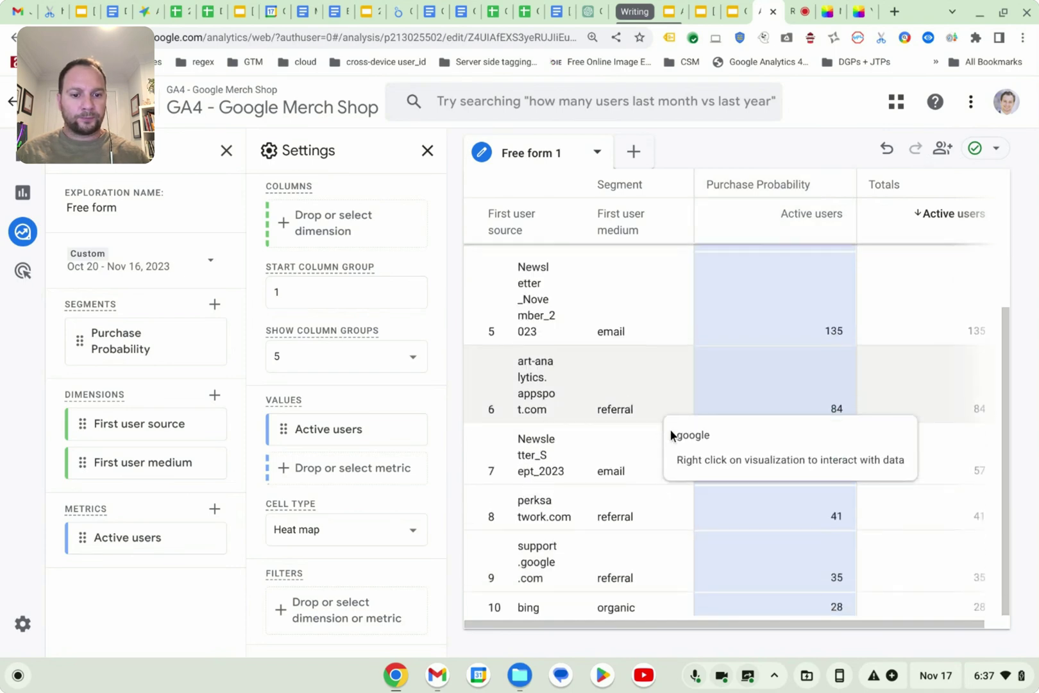
{"action": "scroll", "coordinate": [706, 414], "scroll_direction": "up", "scroll_amount": 3}
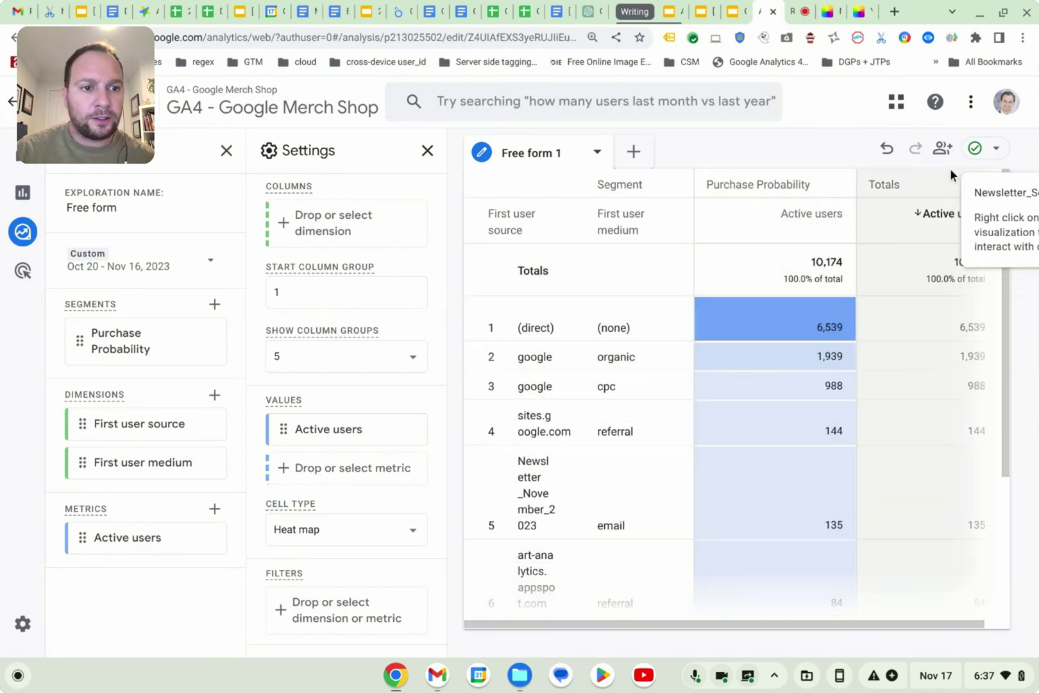
{"action": "scroll", "coordinate": [895, 619], "scroll_direction": "right", "scroll_amount": 2}
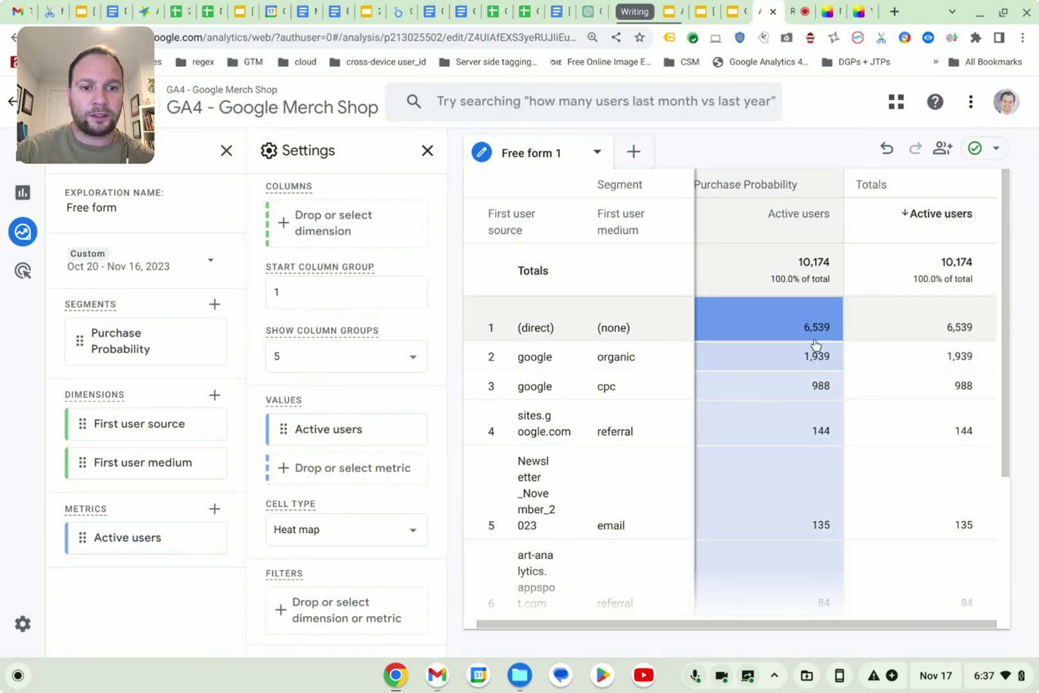
{"action": "left_click_drag", "start_coordinate": [832, 622], "coordinate": [791, 616]}
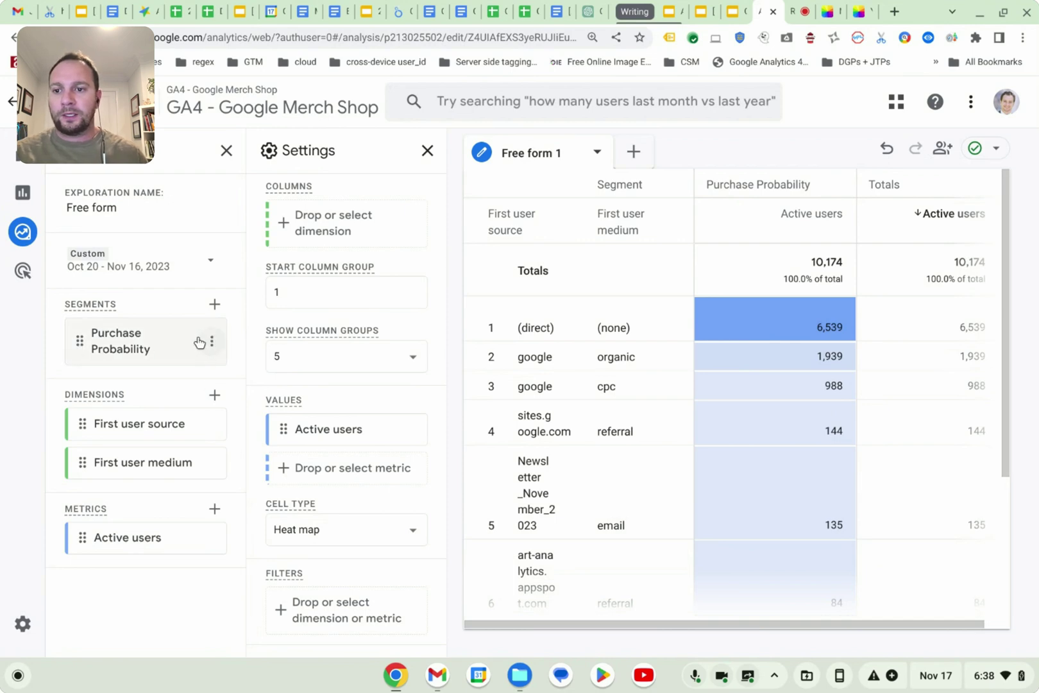
Step: Open a new user segment and title it 'Predicted 28-day top spenders'
{"action": "left_click", "coordinate": [215, 305]}
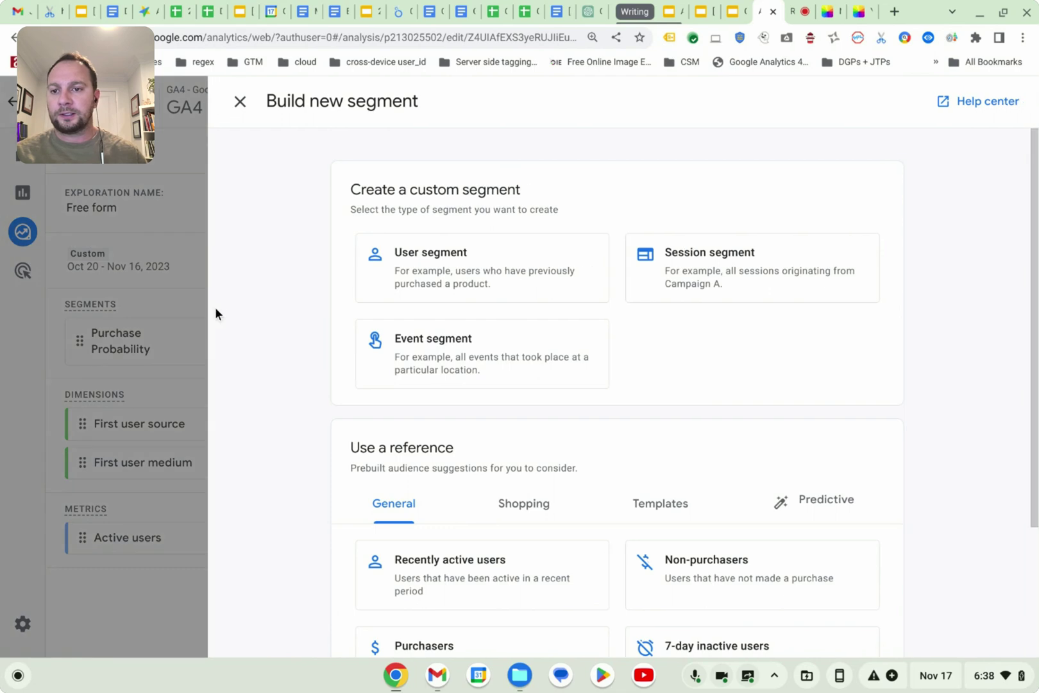
{"action": "left_click", "coordinate": [168, 278]}
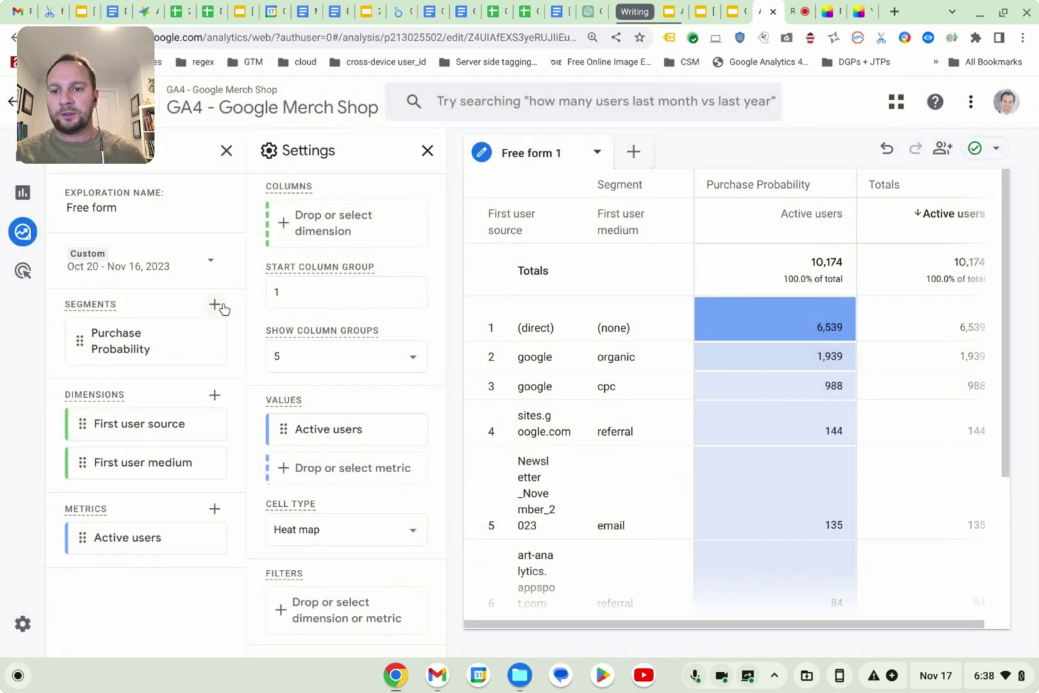
{"action": "left_click", "coordinate": [215, 305]}
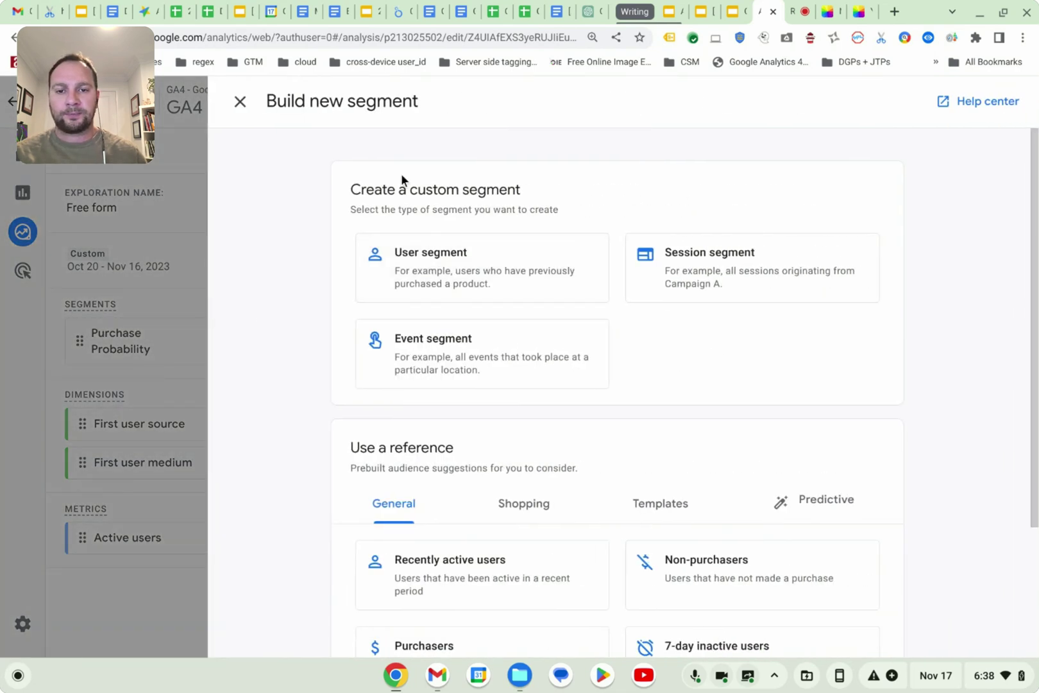
{"action": "left_click", "coordinate": [426, 272]}
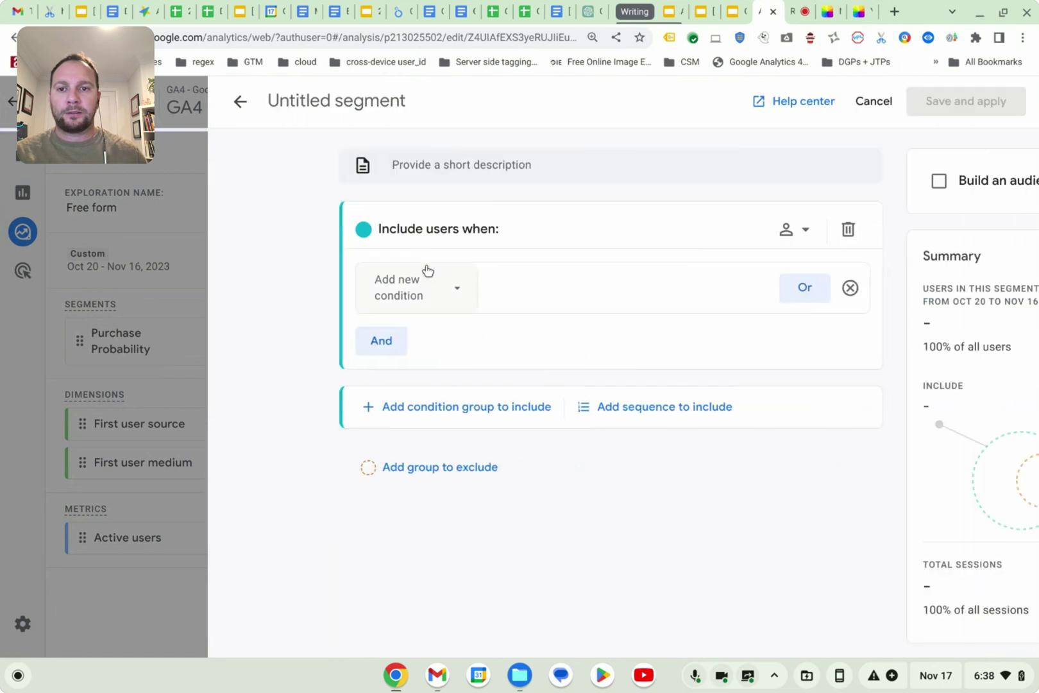
{"action": "left_click", "coordinate": [313, 104]}
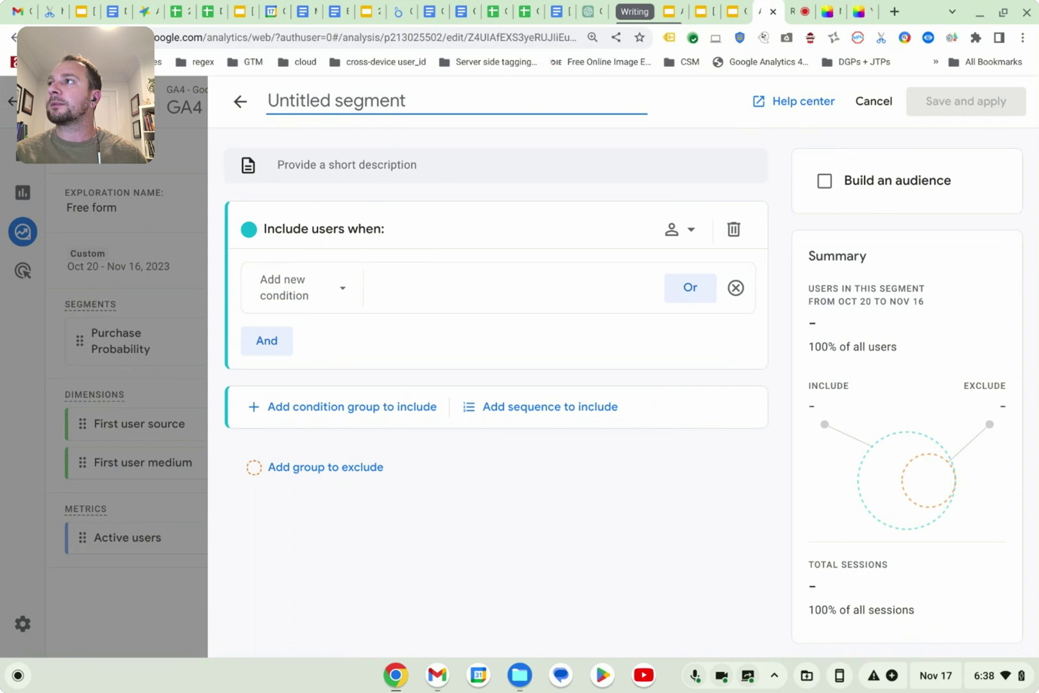
{"action": "type", "text": "Predic"}
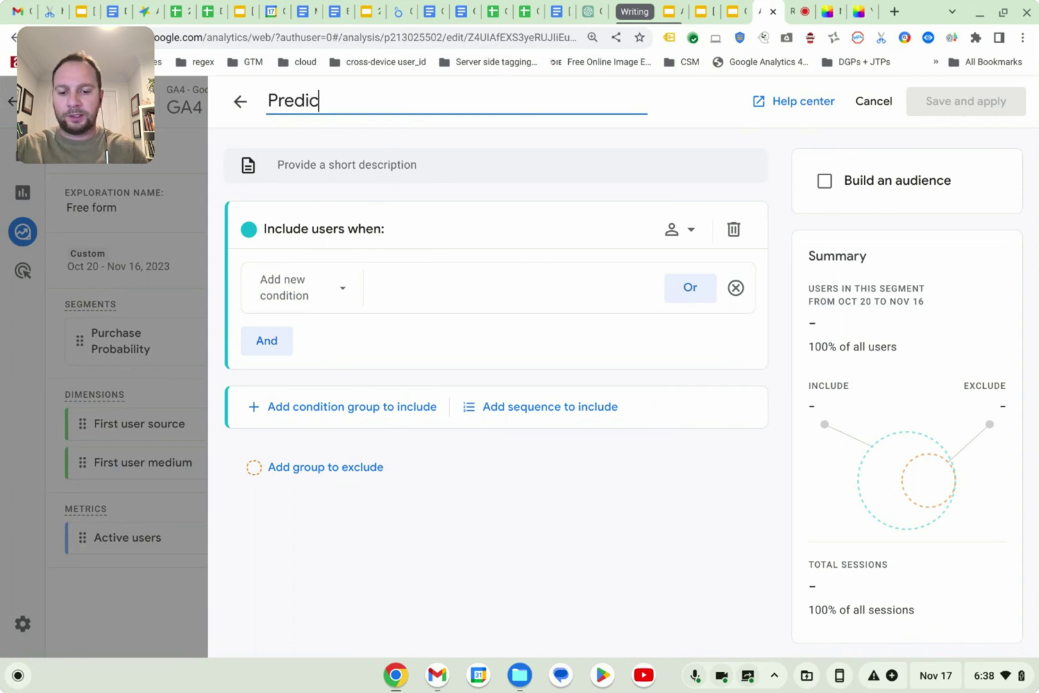
{"action": "type", "text": "ted 28"}
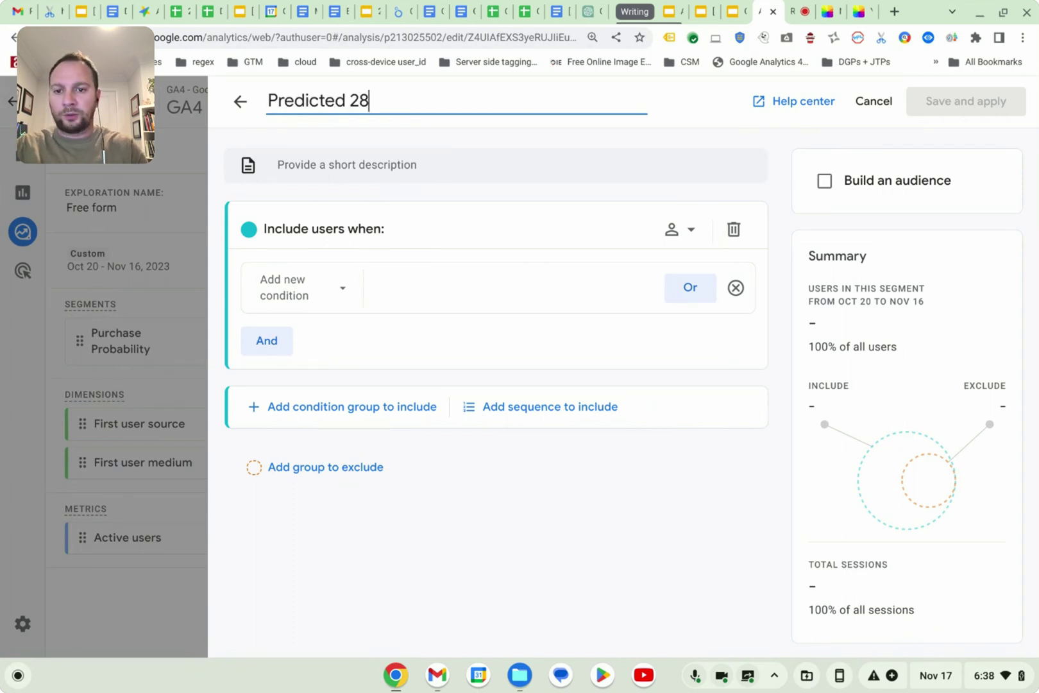
{"action": "type", "text": "-d"}
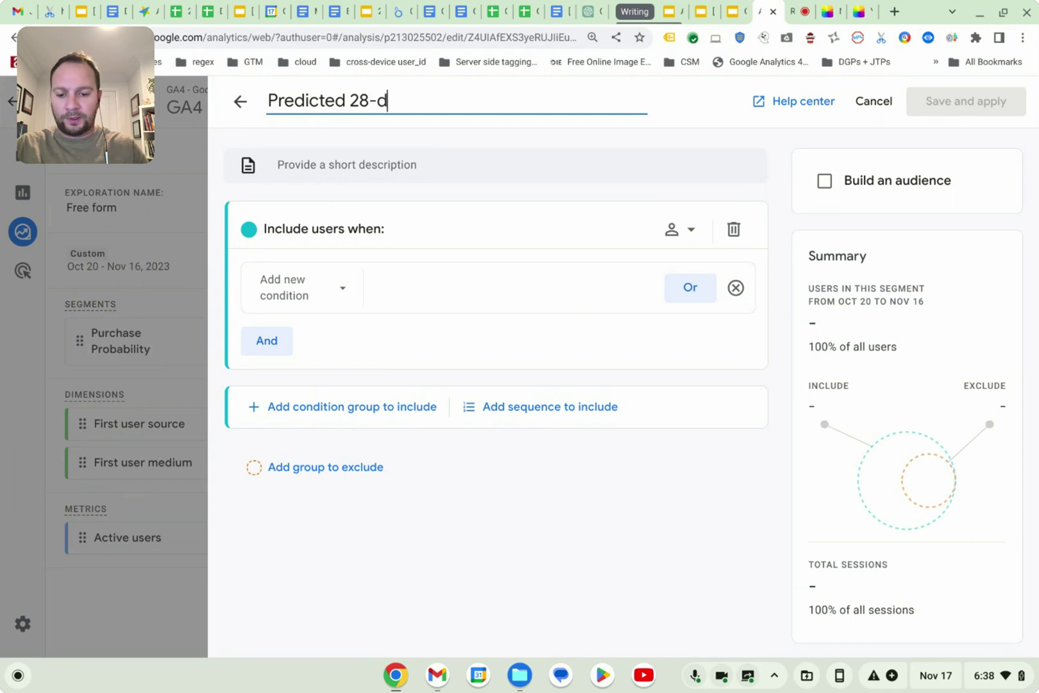
{"action": "type", "text": "ay top"}
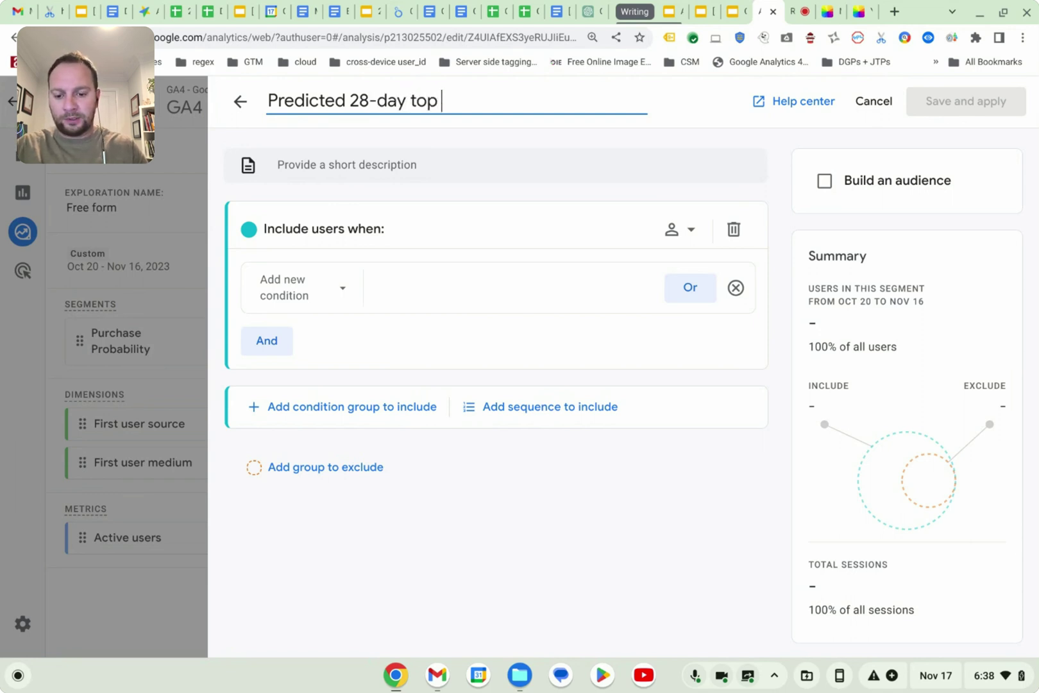
{"action": "type", "text": " spenders"}
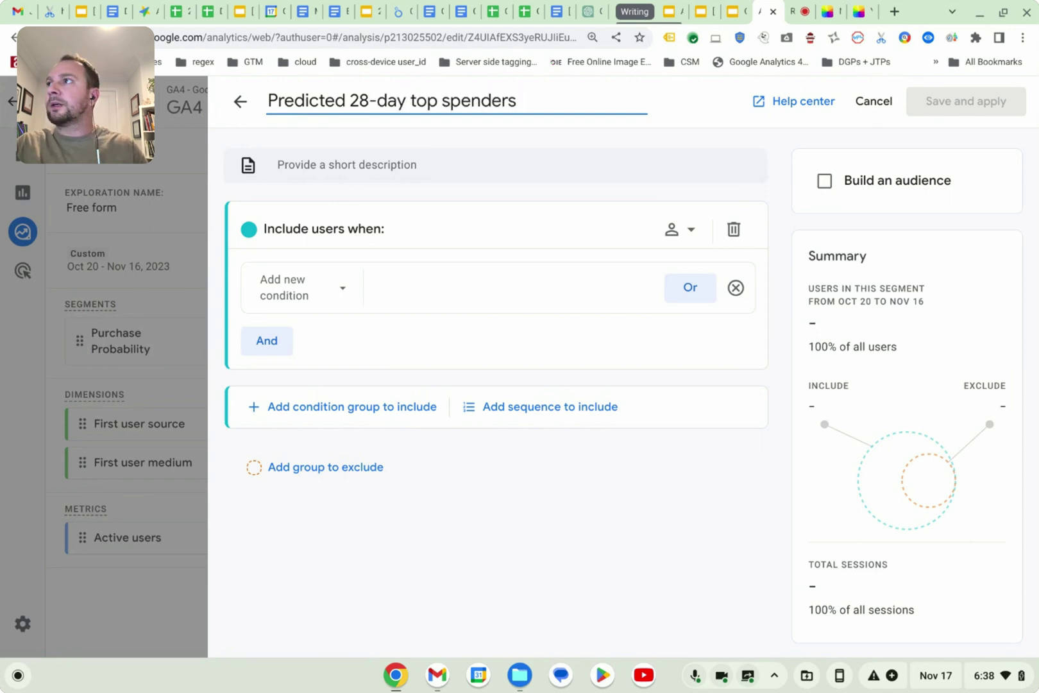
Step: Add a Predicted revenue condition for most likely top spenders, then save and apply the segment
{"action": "left_click", "coordinate": [343, 289]}
{"action": "scroll", "coordinate": [314, 411], "scroll_direction": "down", "scroll_amount": 5}
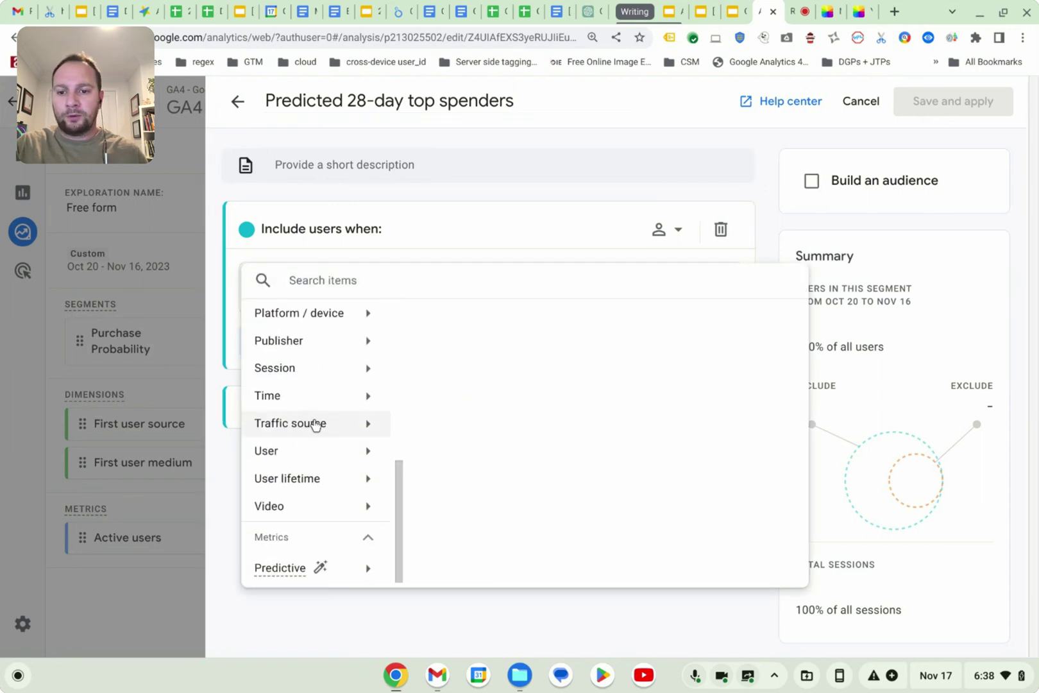
{"action": "left_click", "coordinate": [297, 568]}
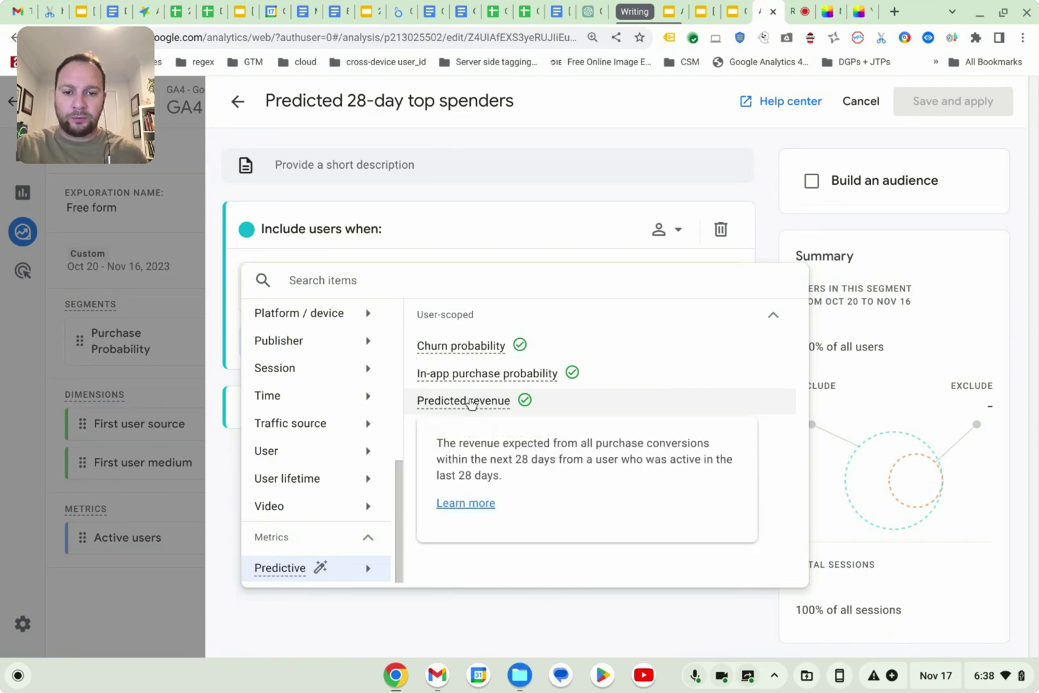
{"action": "left_click", "coordinate": [471, 400]}
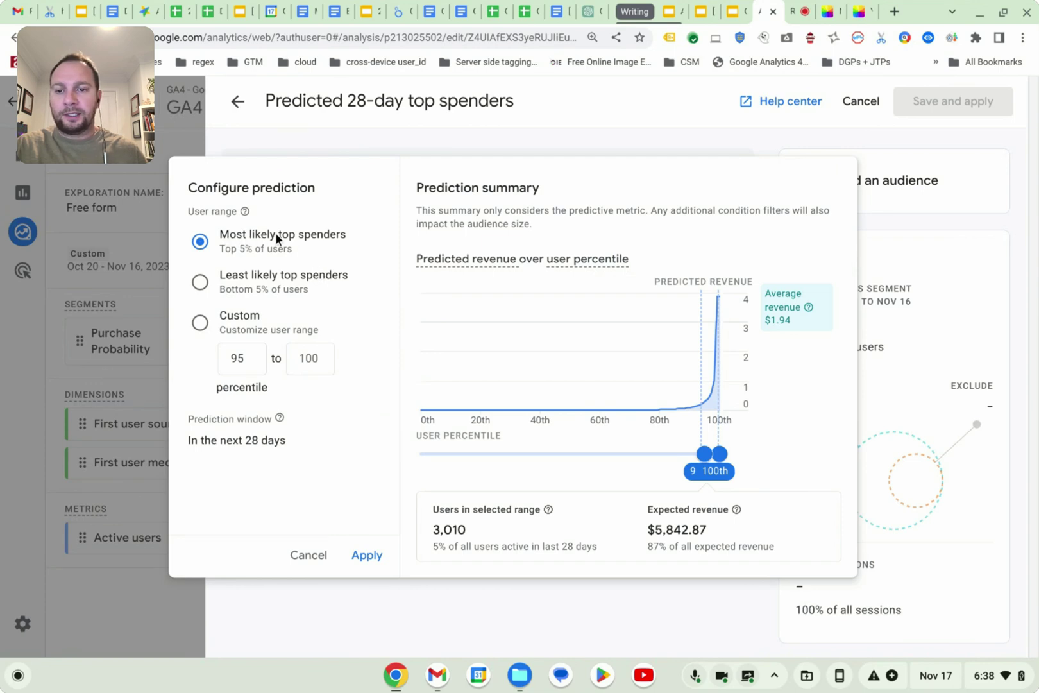
{"action": "left_click", "coordinate": [364, 555]}
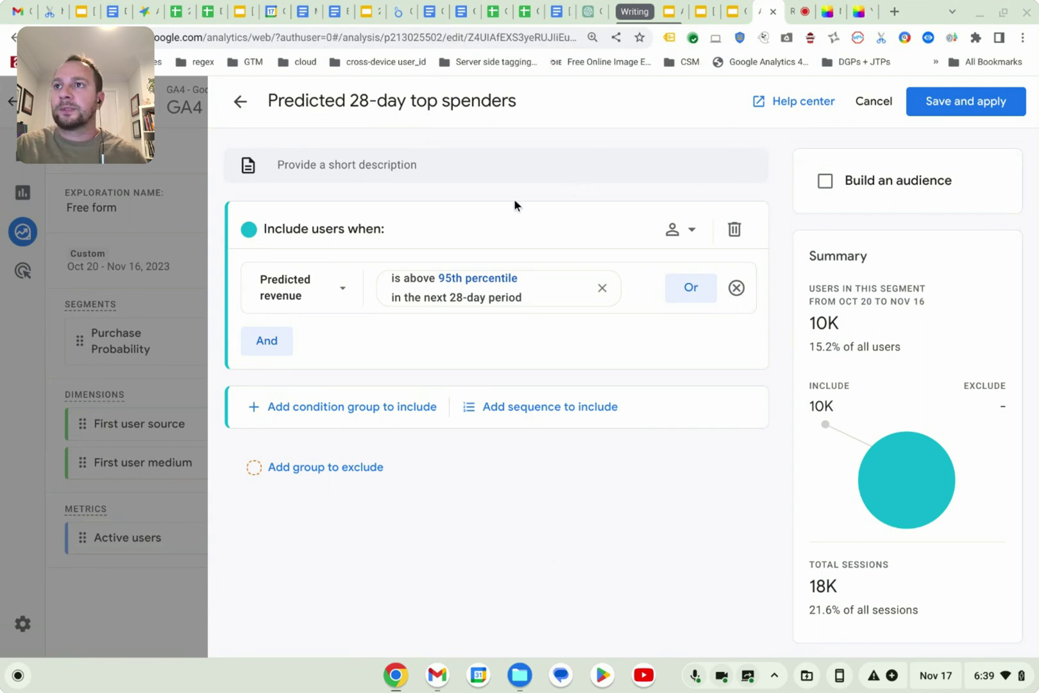
{"action": "left_click", "coordinate": [991, 105]}
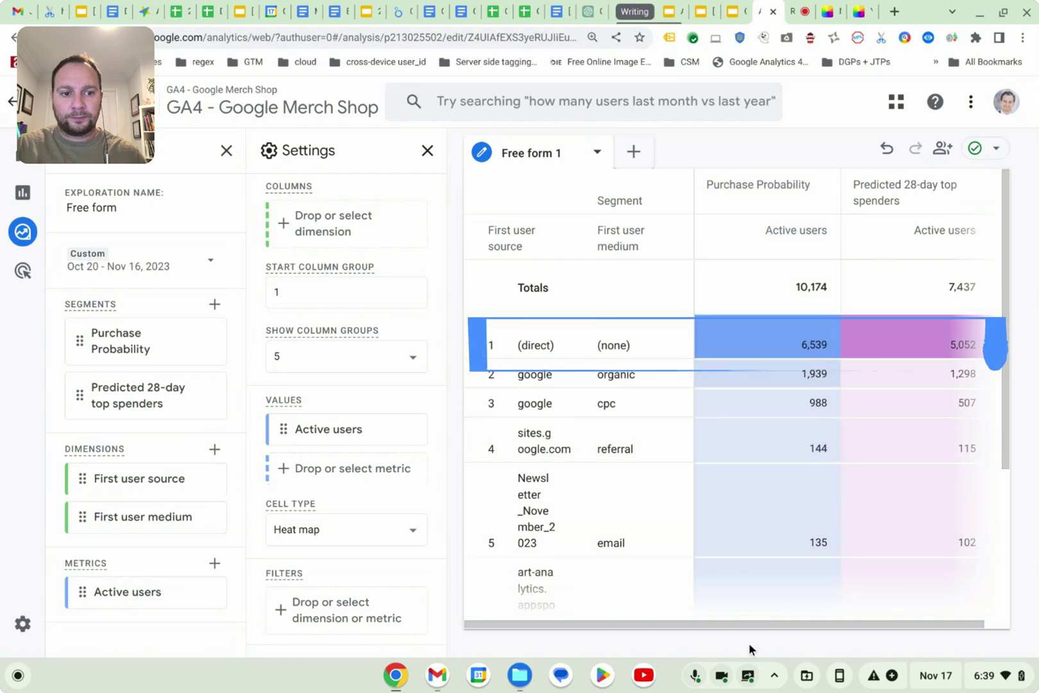
{"action": "mouse_move", "coordinate": [738, 620]}
{"action": "left_mouse_down"}
{"action": "mouse_move", "coordinate": [779, 619]}
{"action": "mouse_move", "coordinate": [721, 618]}
{"action": "left_mouse_up"}
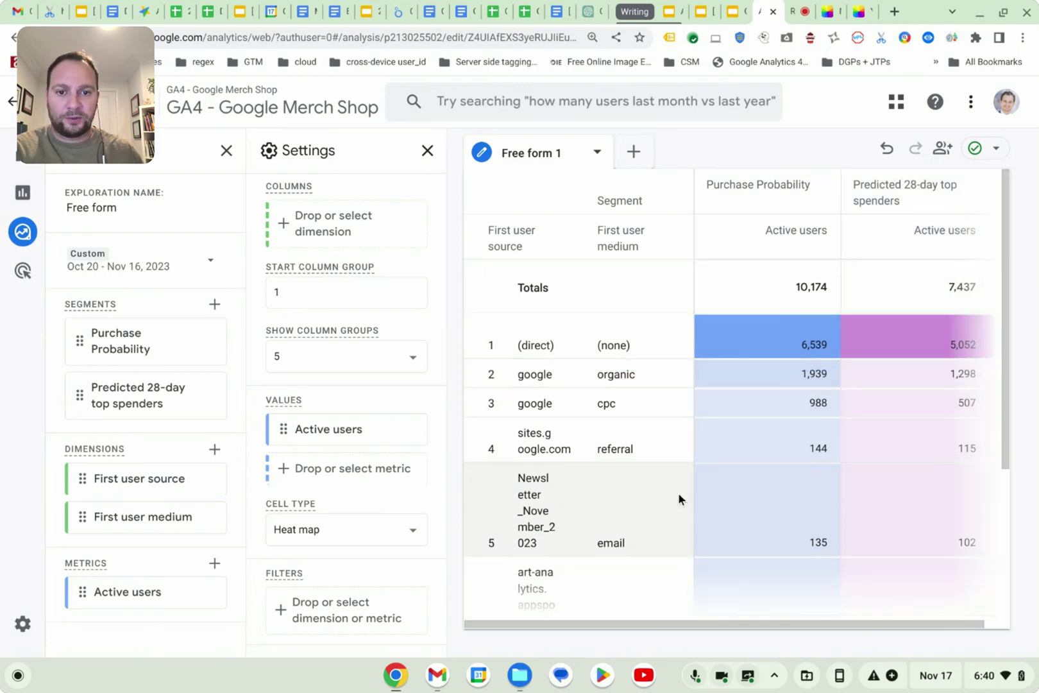
{"action": "scroll", "coordinate": [769, 497], "scroll_direction": "down", "scroll_amount": 2}
{"action": "scroll", "coordinate": [783, 497], "scroll_direction": "down", "scroll_amount": 1}
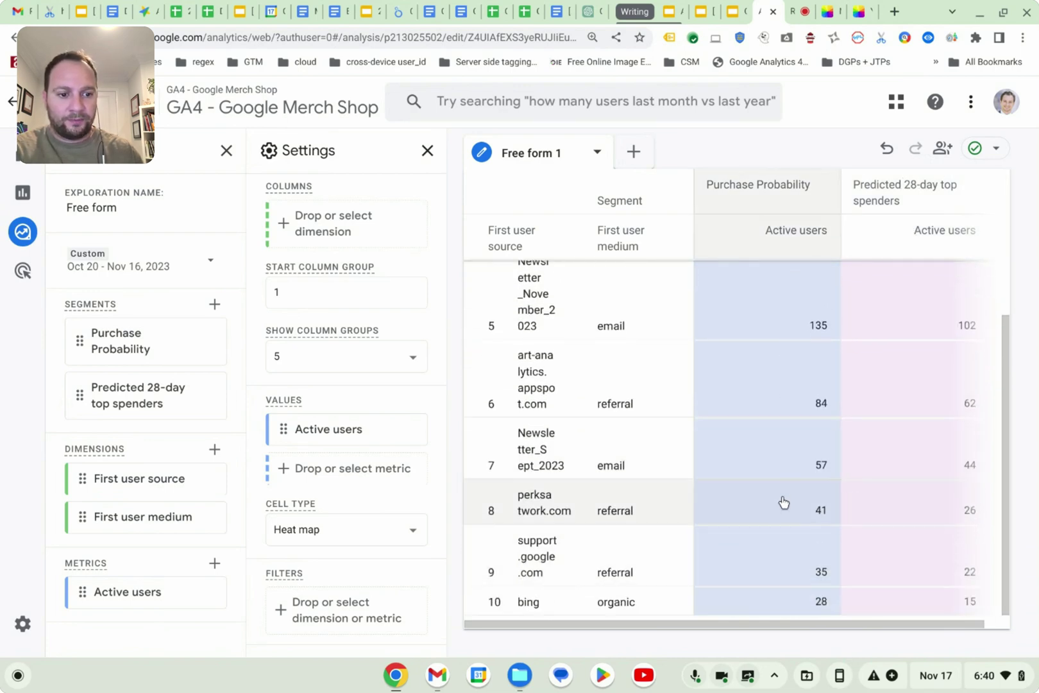
{"action": "scroll", "coordinate": [580, 433], "scroll_direction": "up", "scroll_amount": 2}
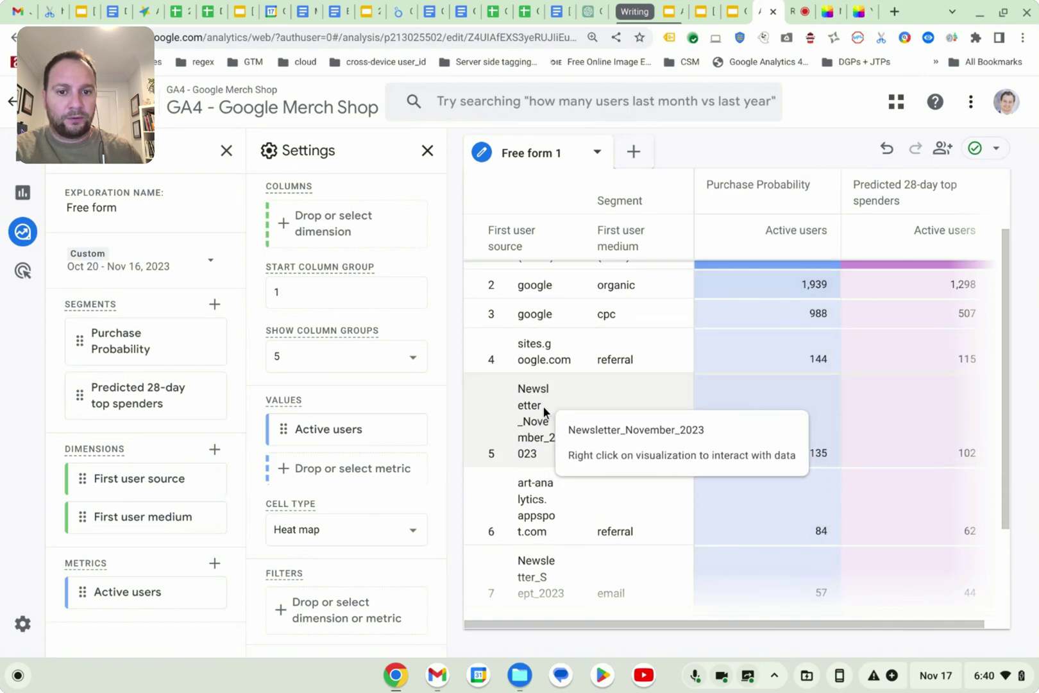
{"action": "scroll", "coordinate": [860, 603], "scroll_direction": "right", "scroll_amount": 1}
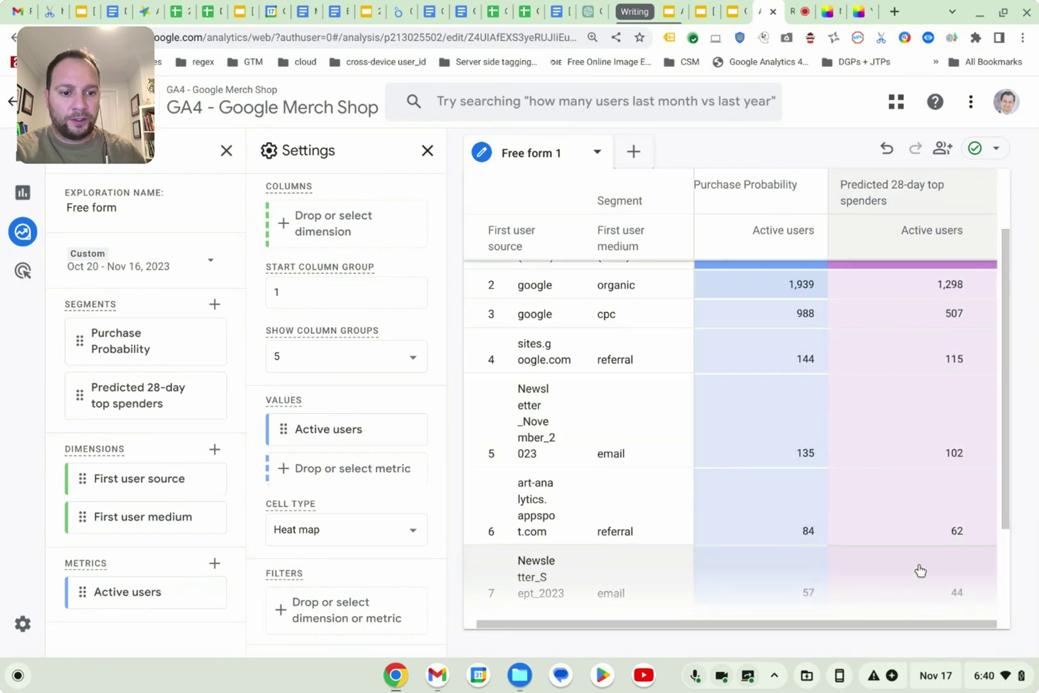
{"action": "scroll", "coordinate": [935, 474], "scroll_direction": "up", "scroll_amount": 2}
{"action": "scroll", "coordinate": [935, 474], "scroll_direction": "up", "scroll_amount": 1}
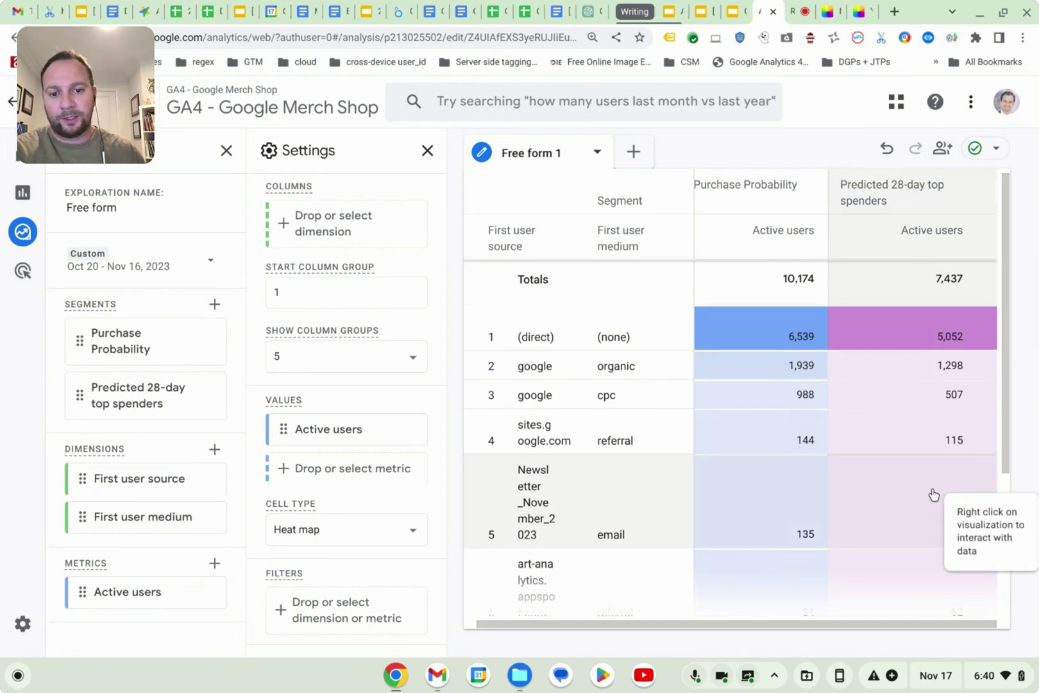
{"action": "scroll", "coordinate": [930, 491], "scroll_direction": "down", "scroll_amount": 5}
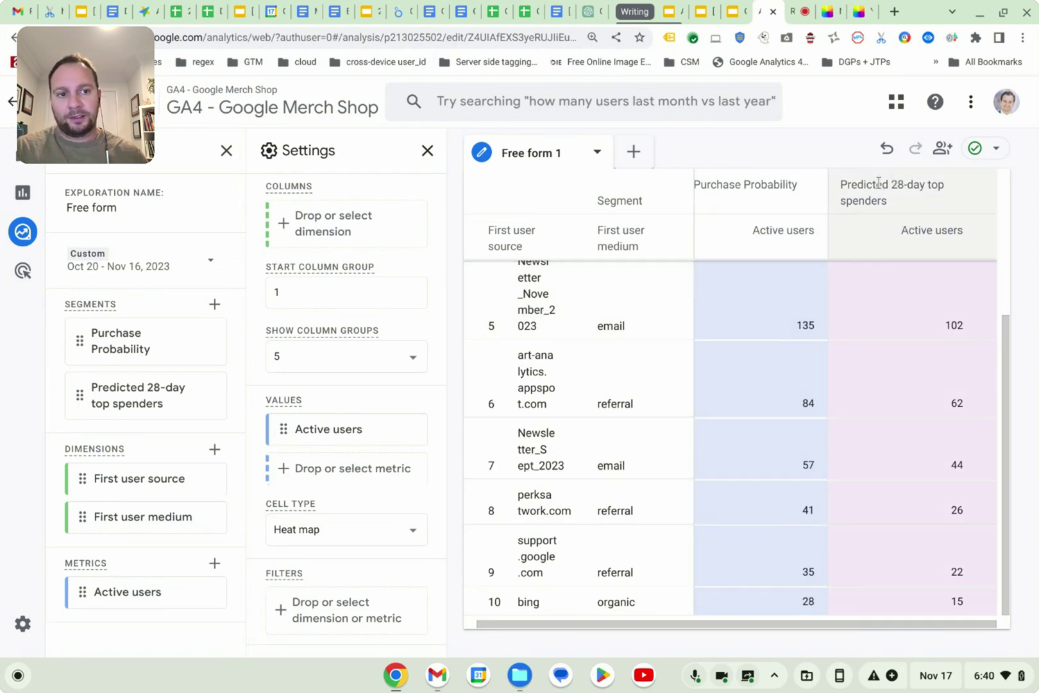
{"action": "scroll", "coordinate": [866, 459], "scroll_direction": "up", "scroll_amount": 4}
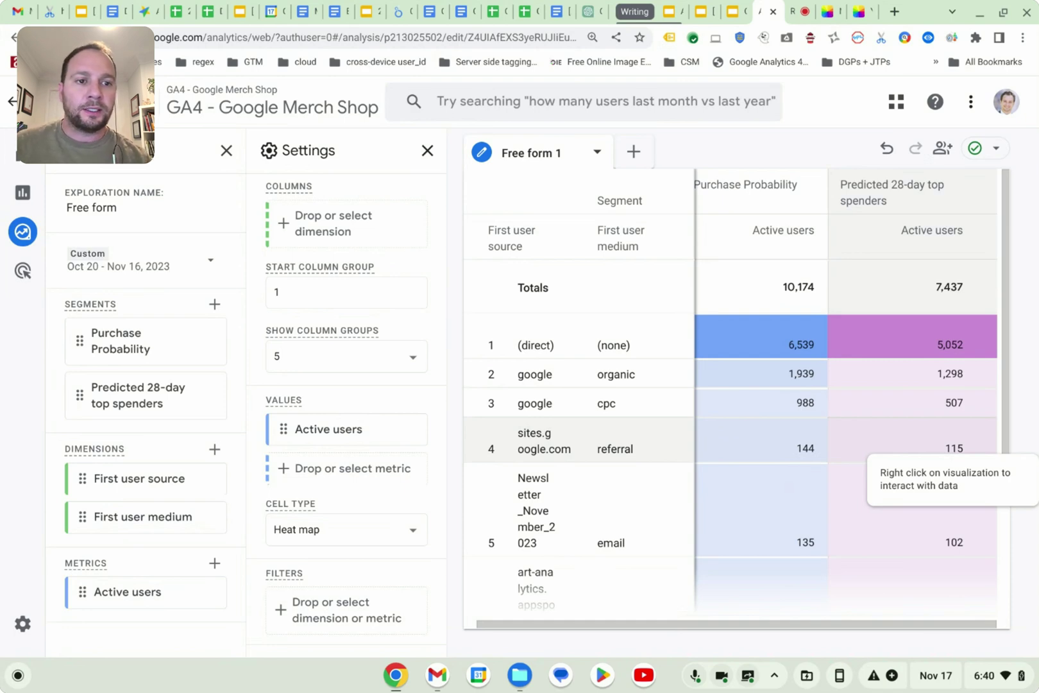
Step: Hide the Settings and Variables panels, then scroll through the full segment comparison table
{"action": "left_click", "coordinate": [427, 150]}
{"action": "left_click", "coordinate": [225, 153]}
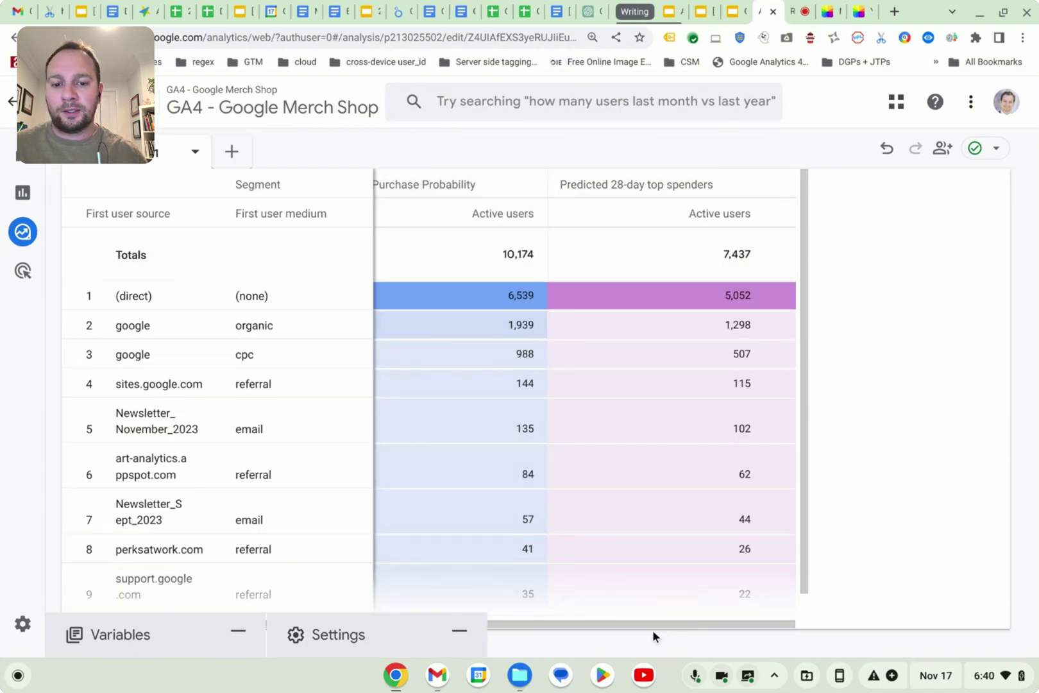
{"action": "scroll", "coordinate": [598, 627], "scroll_direction": "down", "scroll_amount": 1}
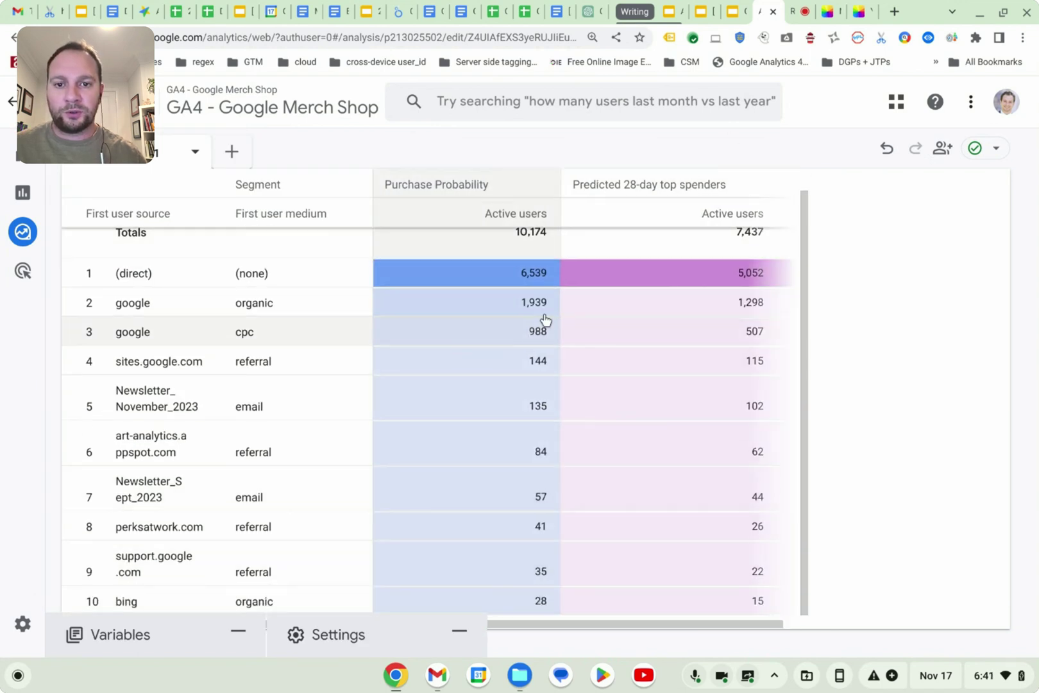
{"action": "scroll", "coordinate": [508, 340], "scroll_direction": "up", "scroll_amount": 1}
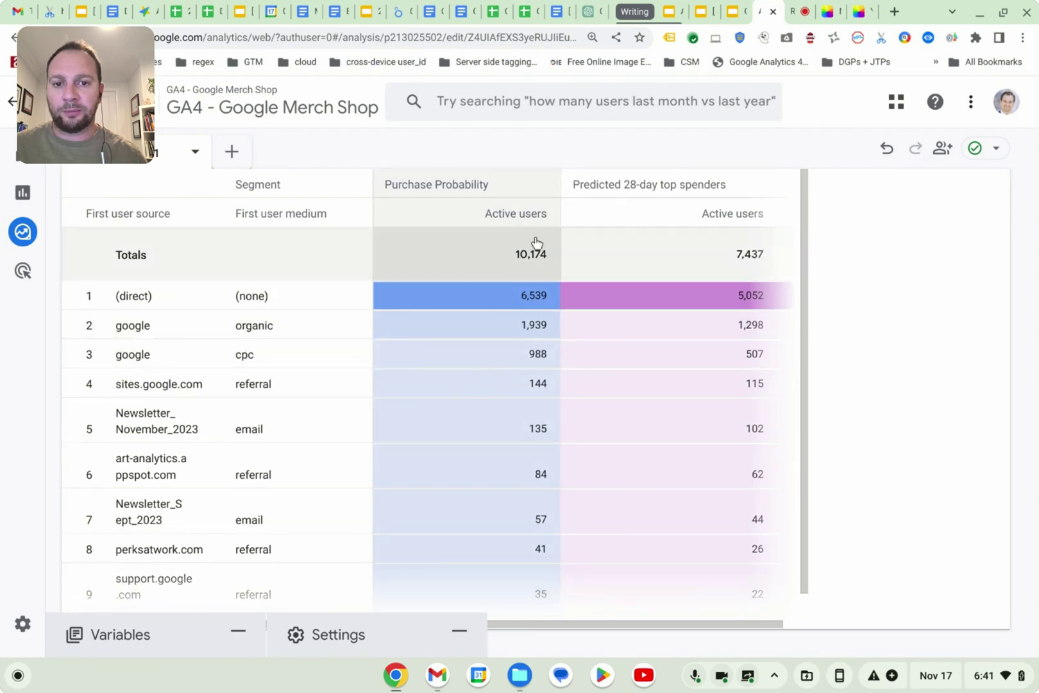